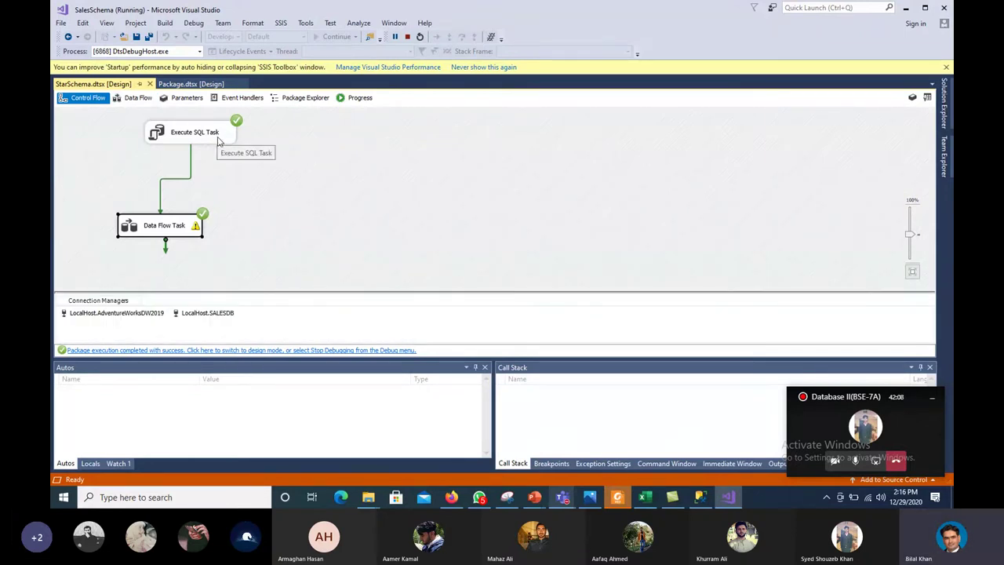
Stop debugging and, in the Data Flow, duplicate the DimProductCat source, placing the copy beside the original.
click(407, 36)
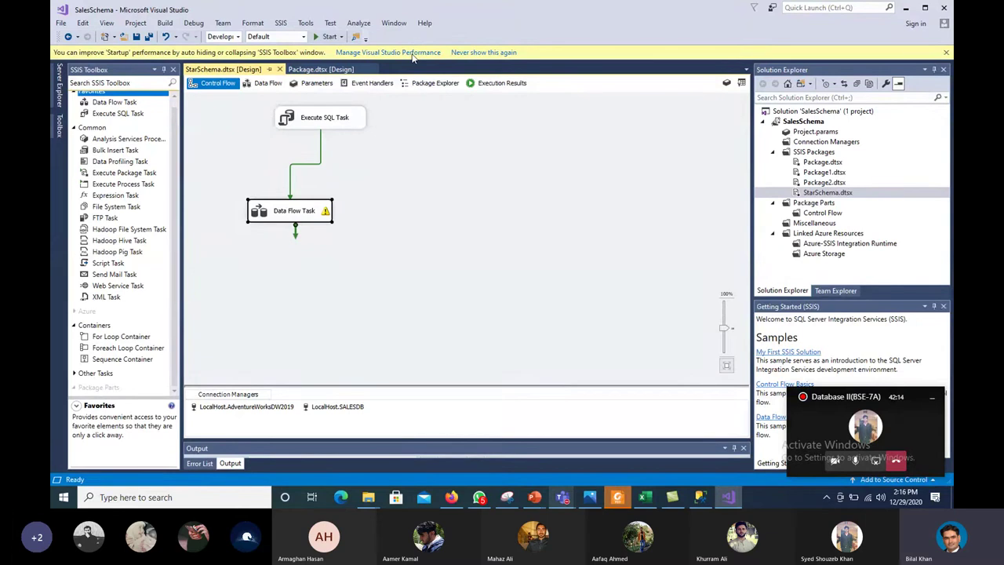
click(267, 84)
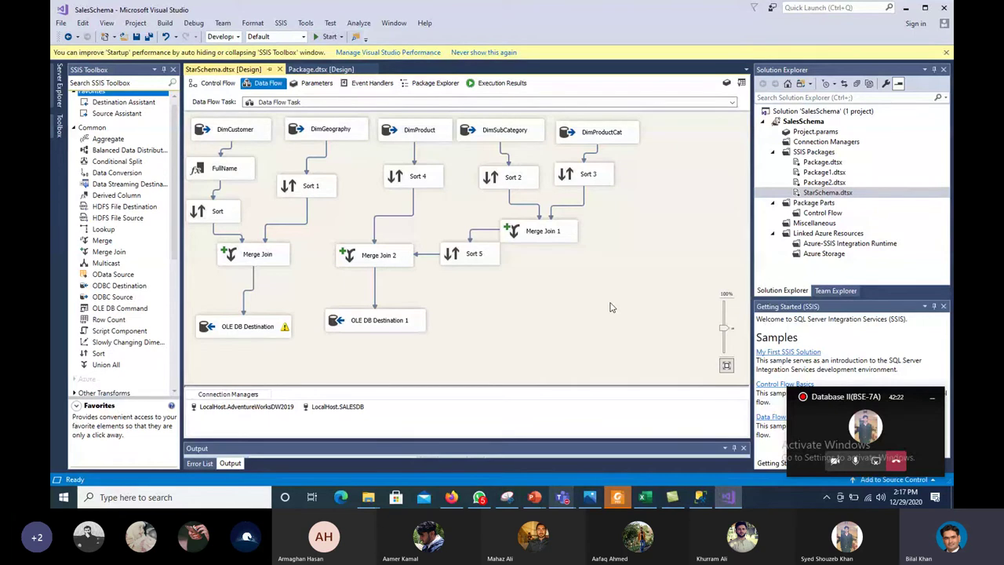
click(587, 143)
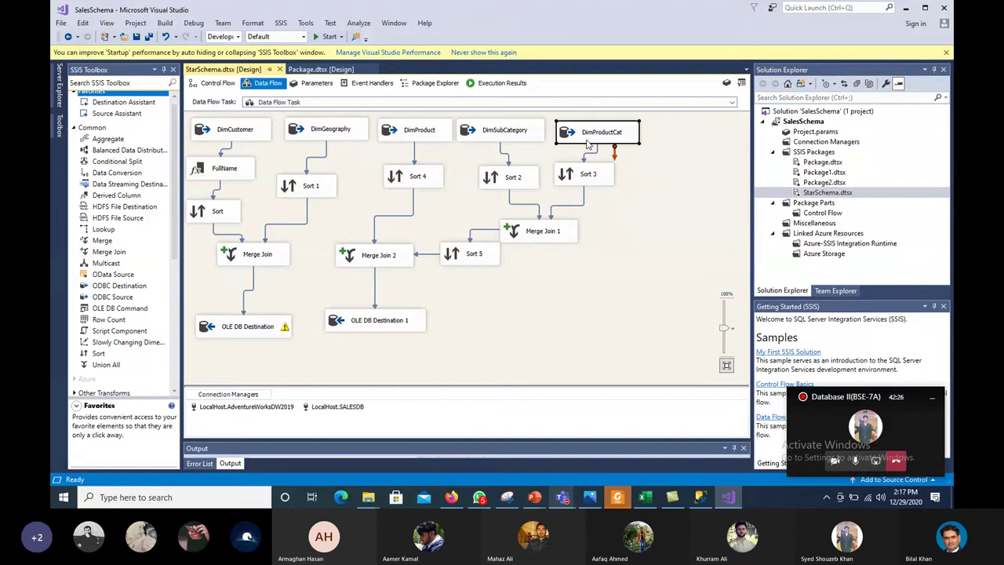
click(693, 155)
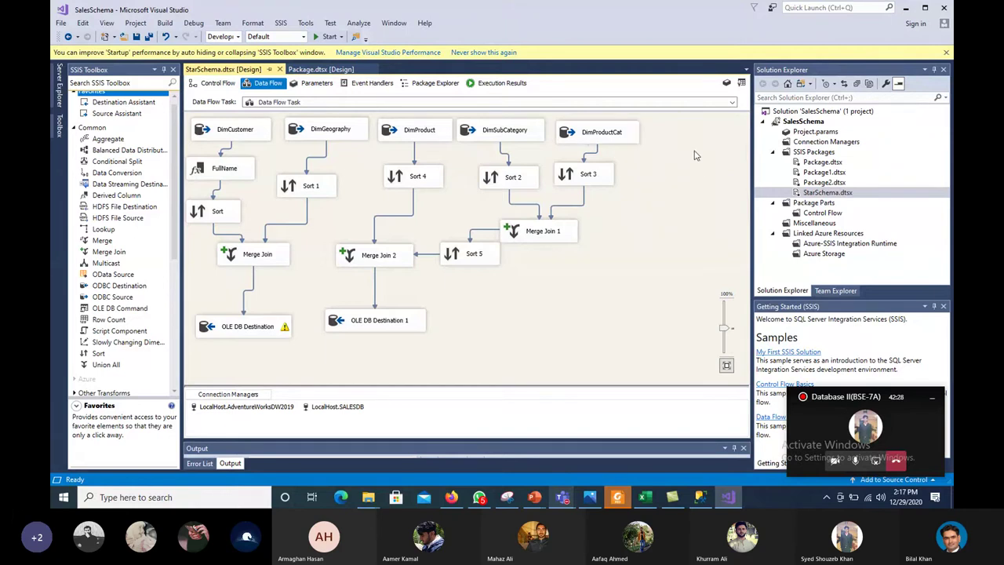
key(ctrl+v)
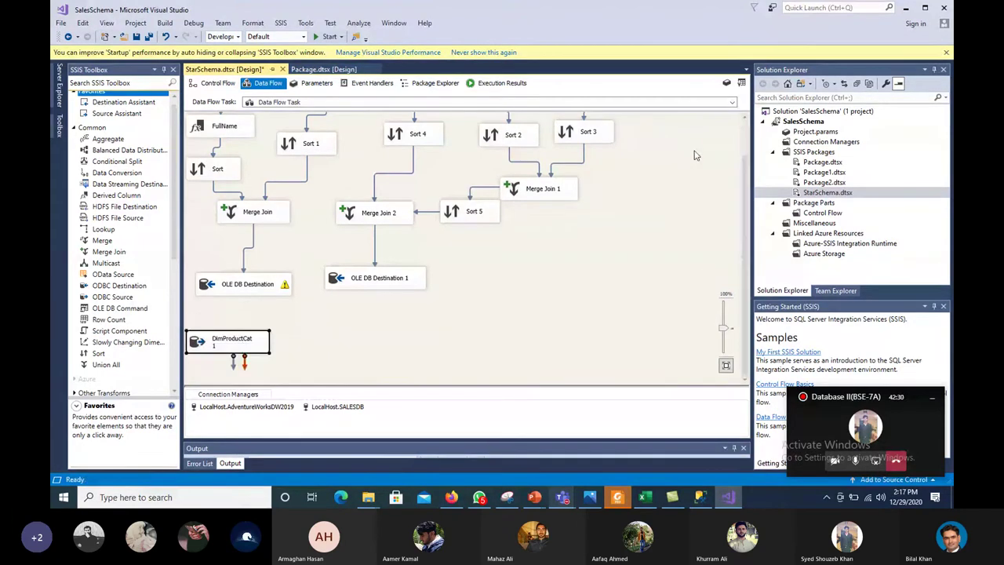
drag(255, 348, 684, 136)
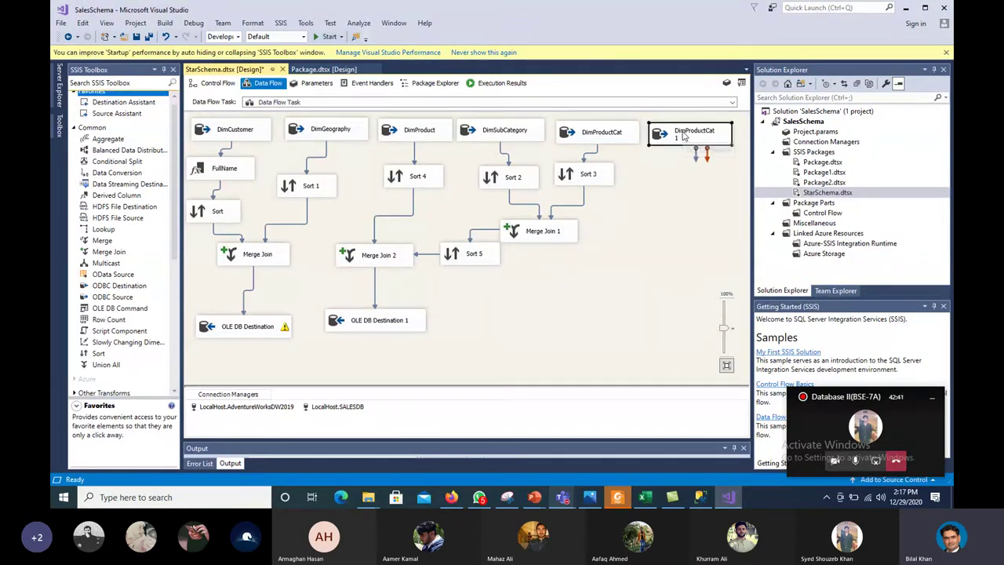
Set the copied DimProductCat source to read from the [dbo].[DimDate] table, keeping all its columns.
double_click(684, 136)
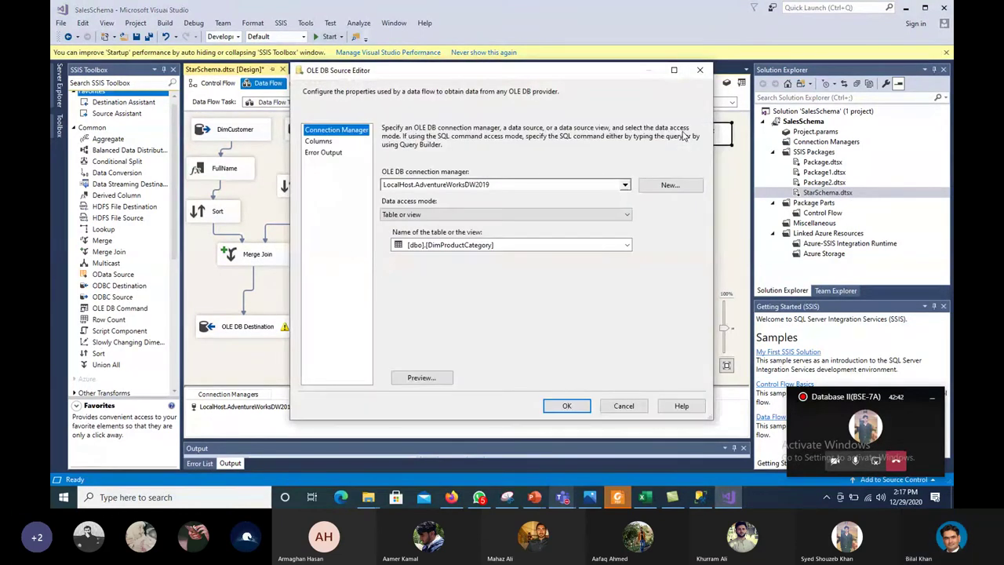
click(513, 249)
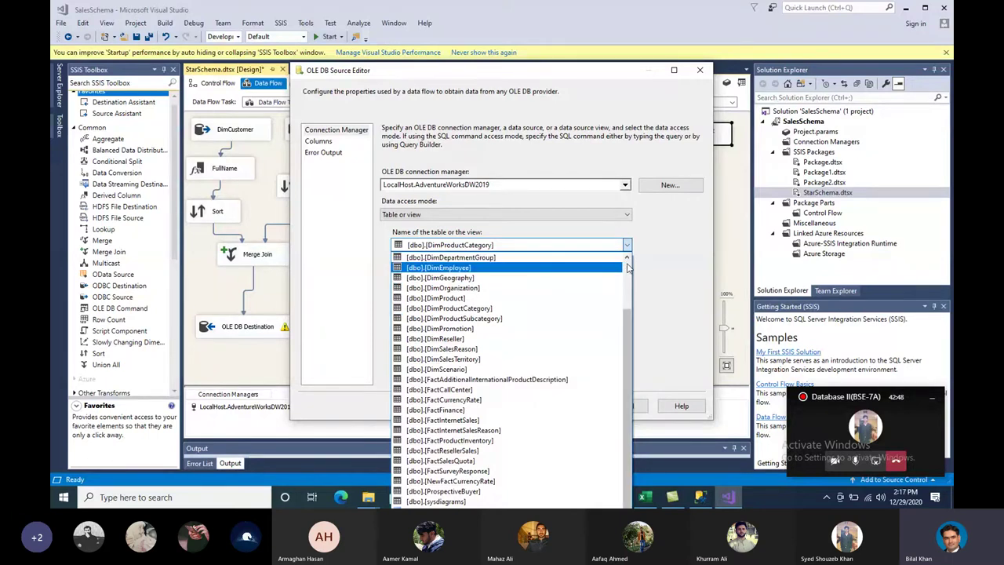
scroll(628, 269, up, 1)
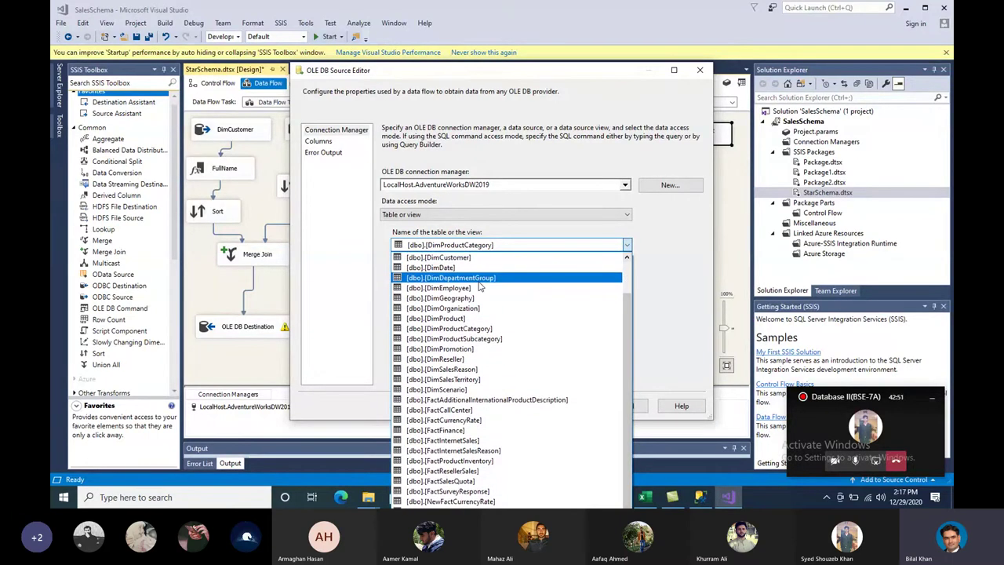
click(455, 268)
click(328, 143)
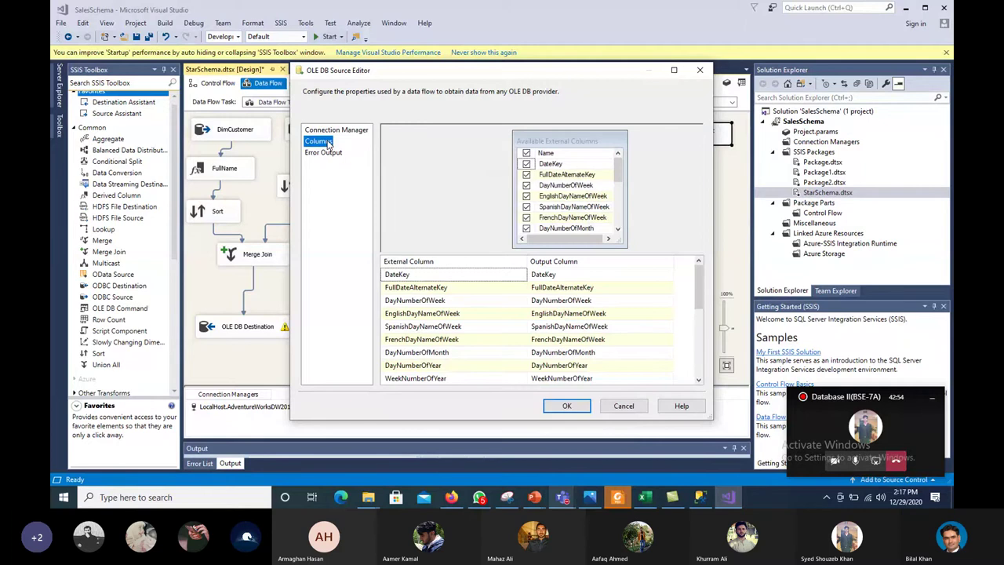
click(563, 408)
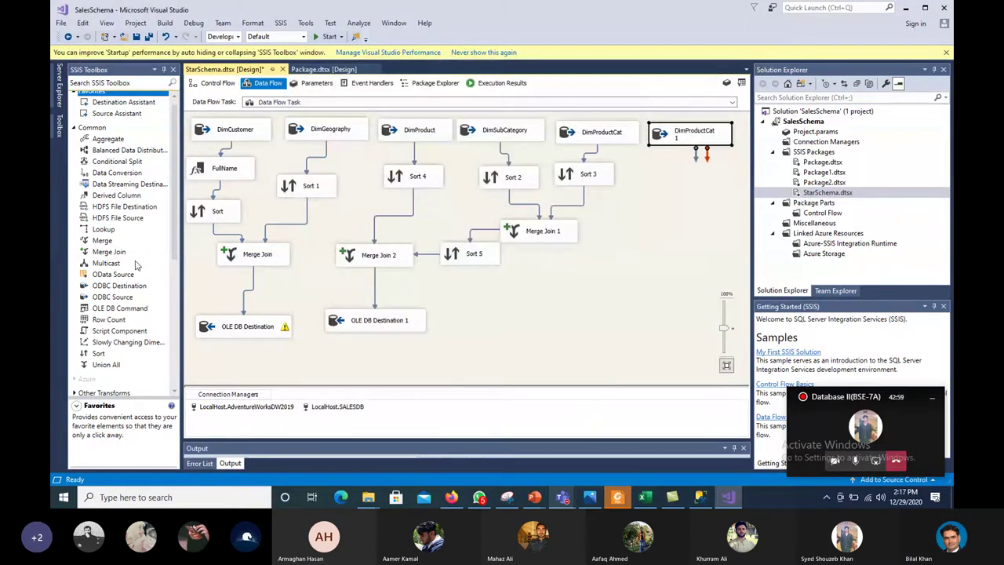
Duplicate OLE DB Destination 1 and connect the copied source's data output to the new destination.
click(369, 332)
key(ctrl+c)
click(627, 298)
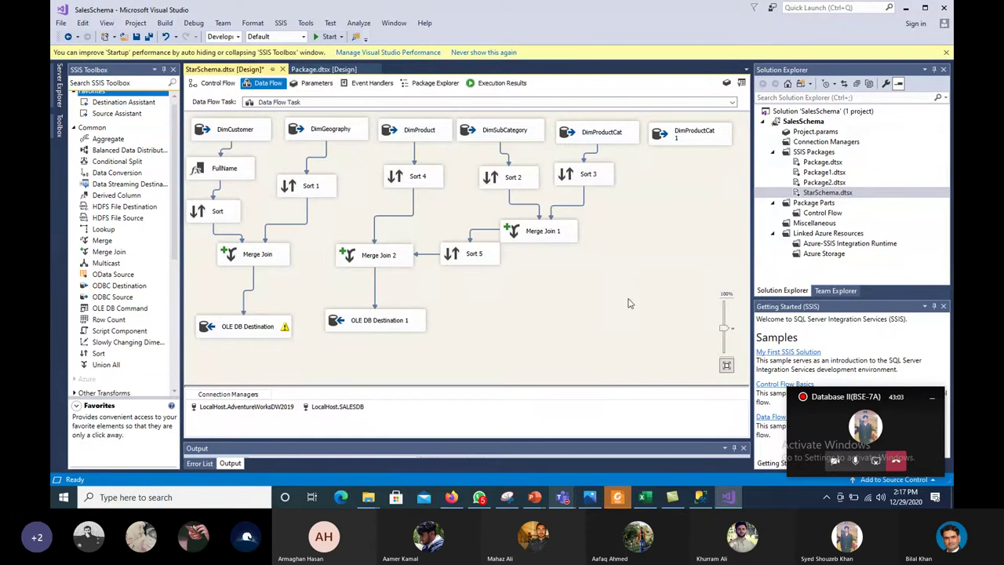
key(ctrl+v)
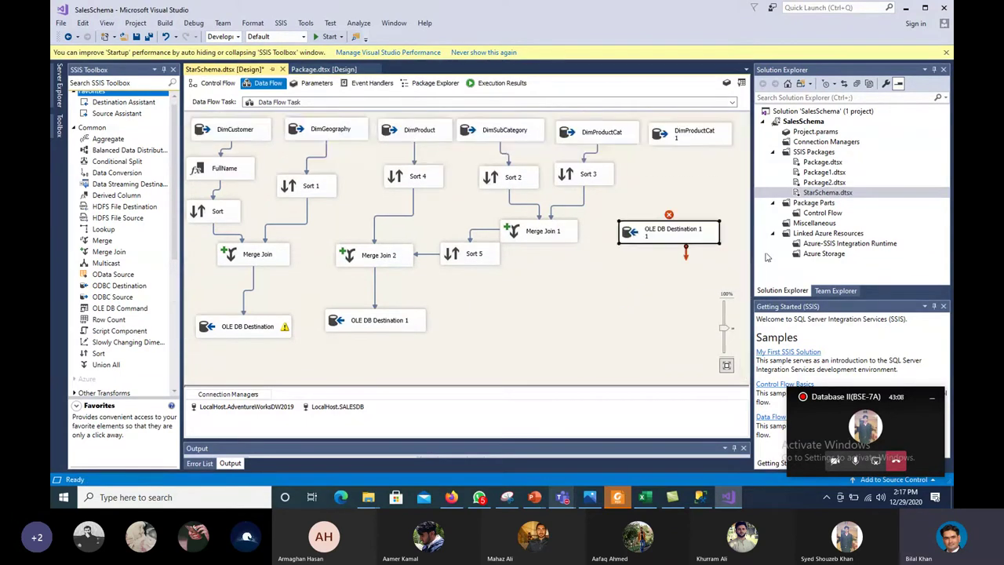
click(695, 139)
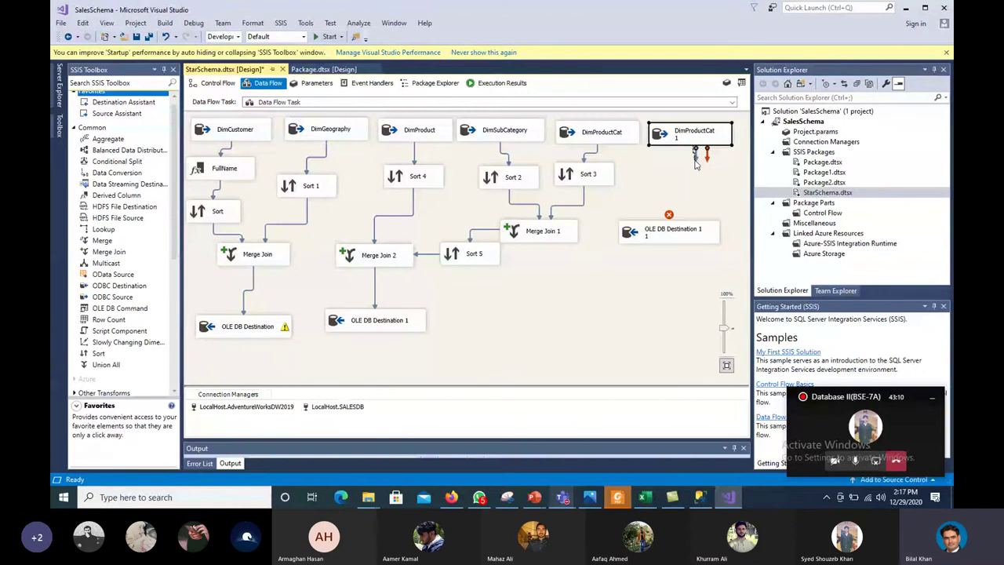
drag(695, 153, 665, 245)
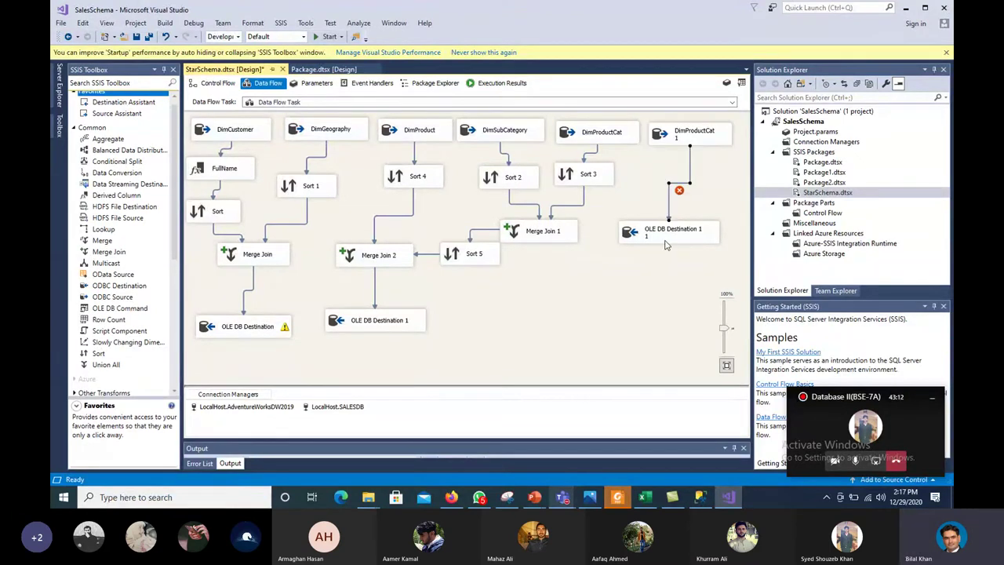
click(669, 231)
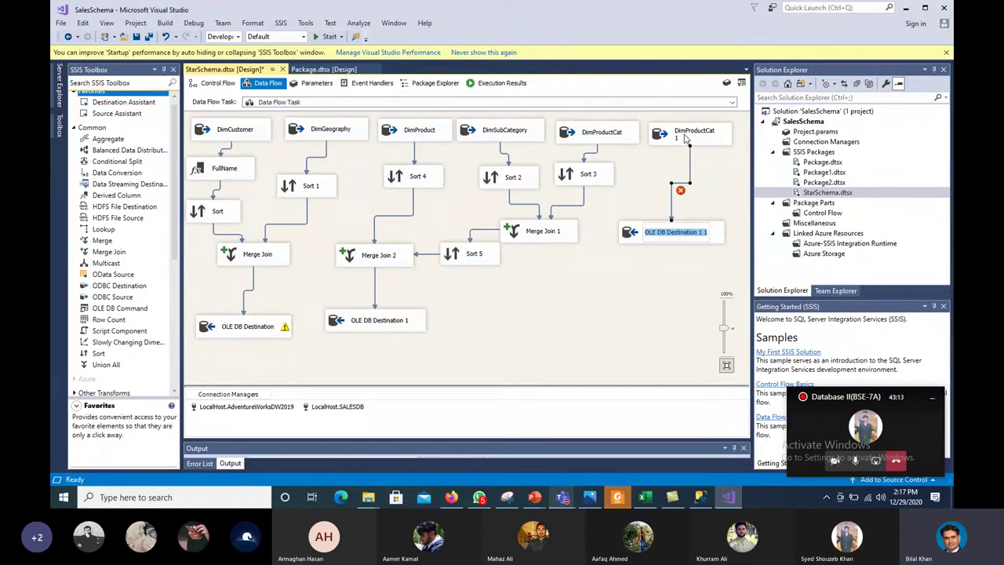
Rename the copied source as DimDate.
click(685, 138)
click(685, 138)
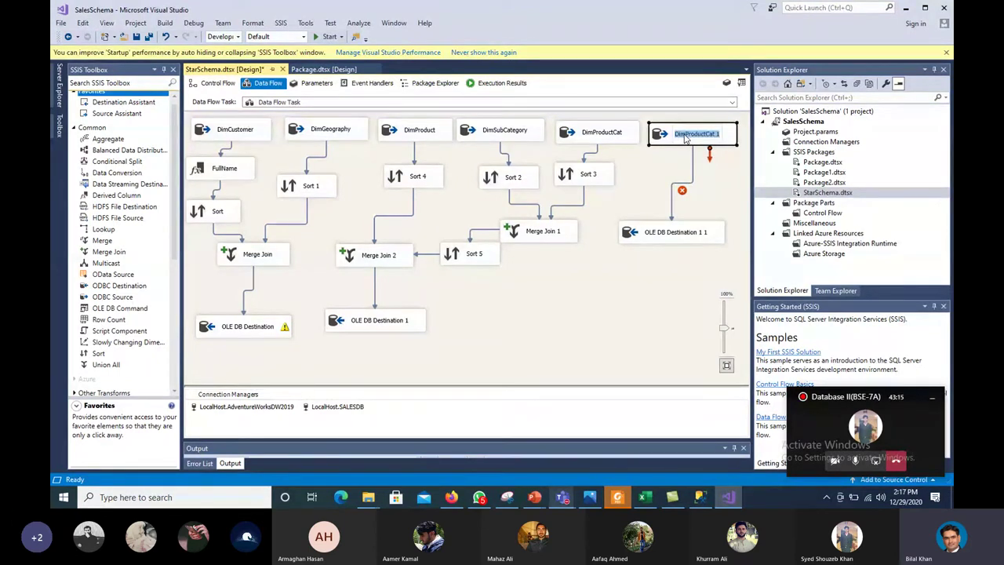
text(Dim)
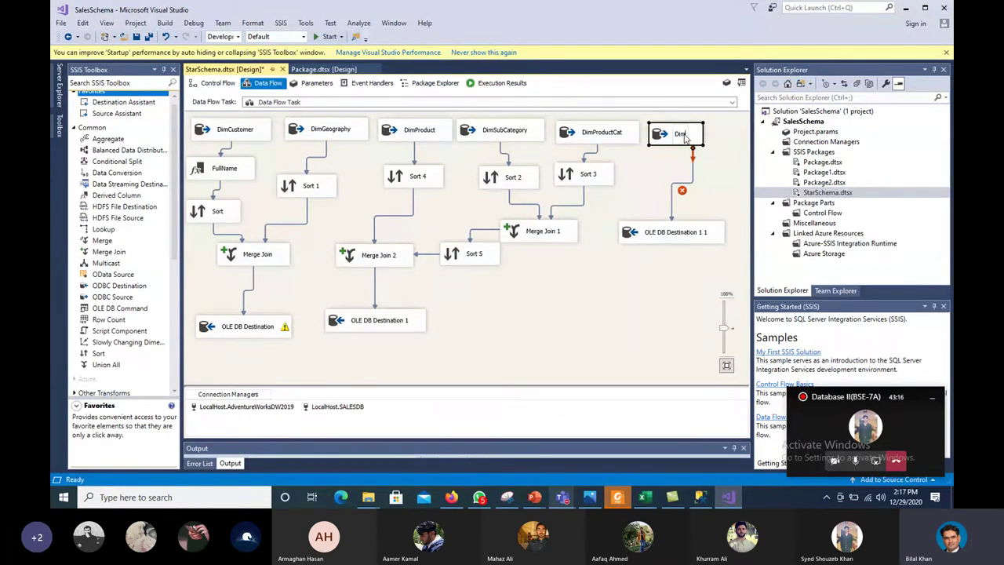
text(Date)
click(665, 155)
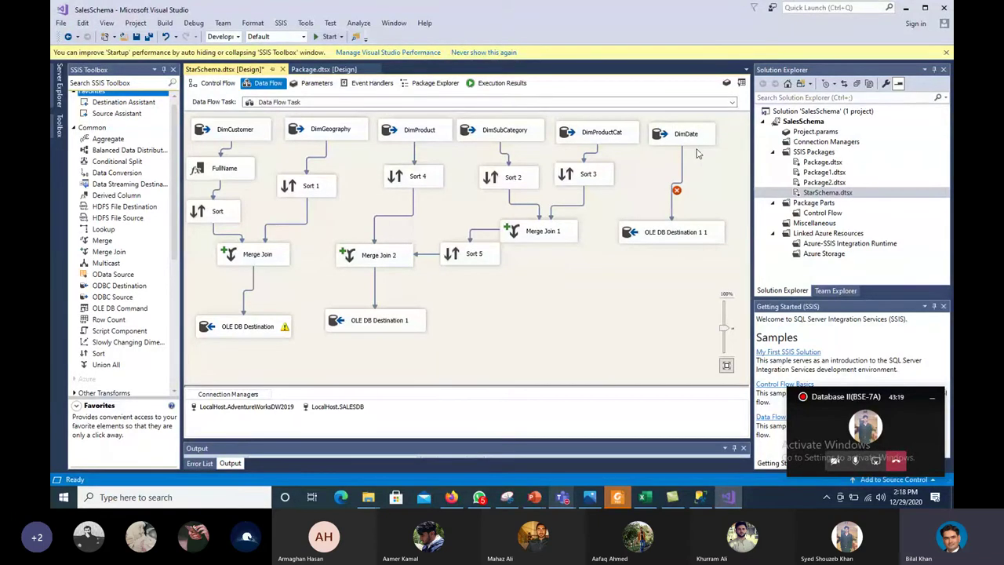
Set the table of the destination connected to DimDate to [dbo].[Dates].
click(700, 237)
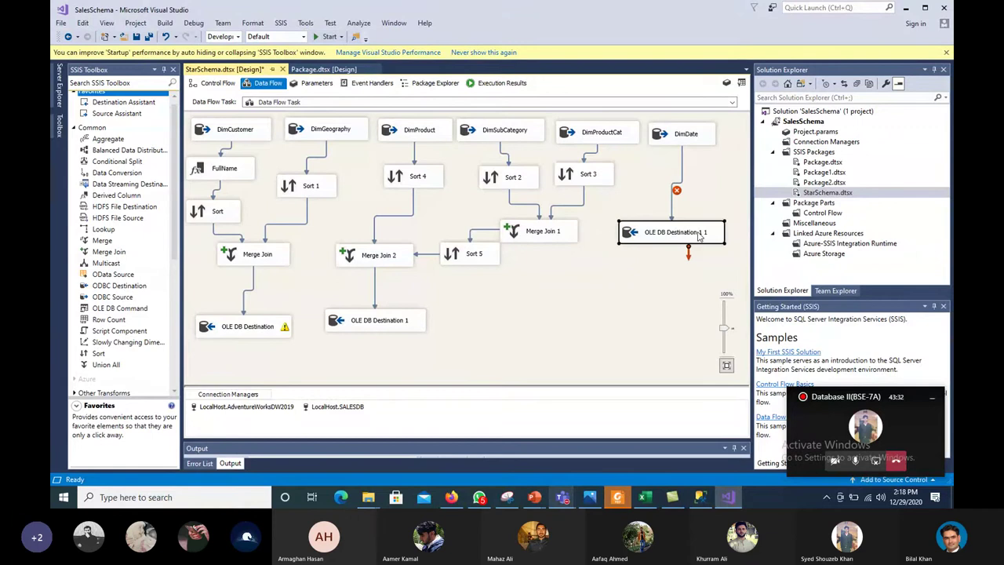
double_click(700, 237)
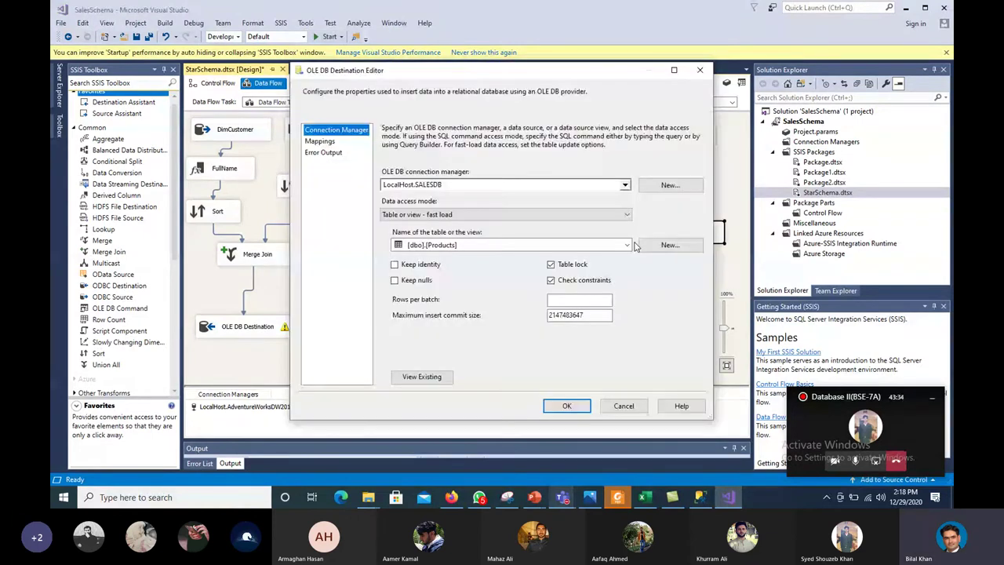
click(625, 245)
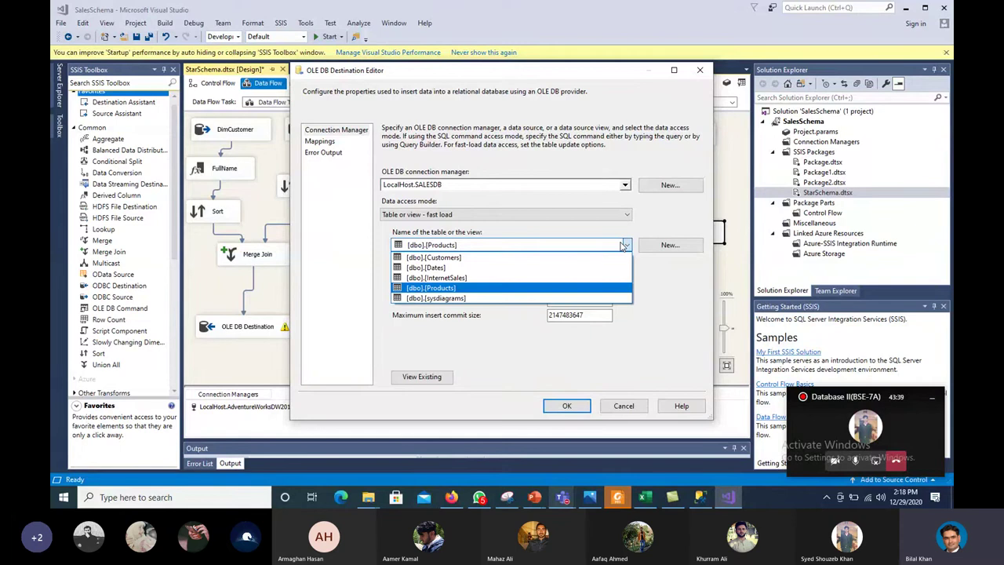
click(496, 268)
Map FullDateAlternateKey to FullDate and DayNumberOfMonth to MonthNumber in the Dates destination, and accept the mappings.
click(320, 141)
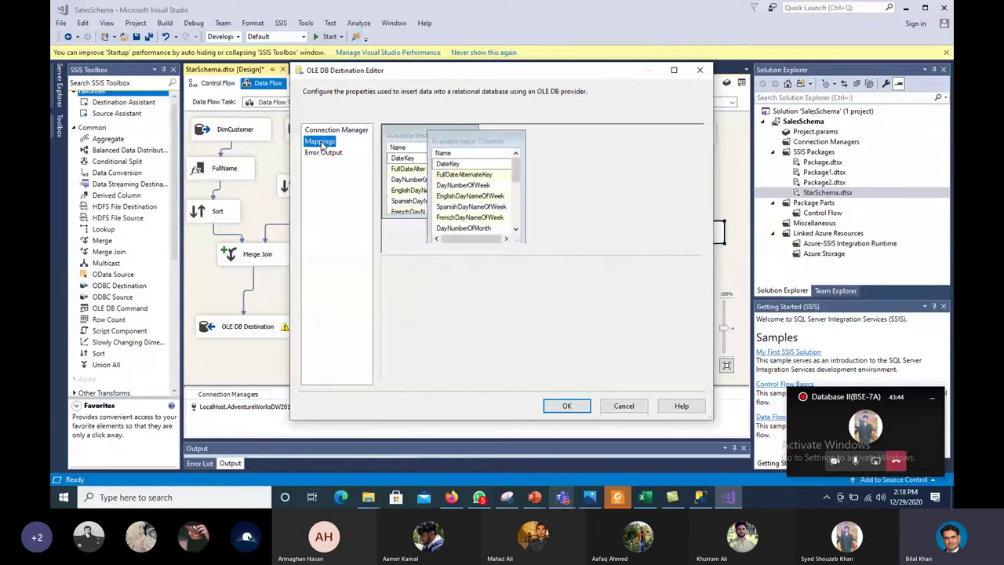
click(520, 288)
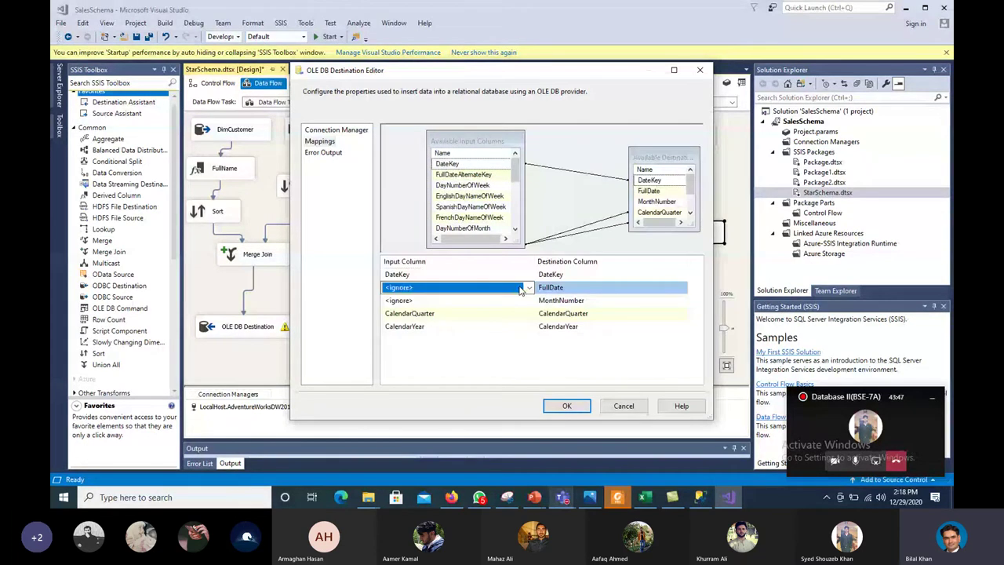
scroll(521, 290, down, 2)
click(485, 305)
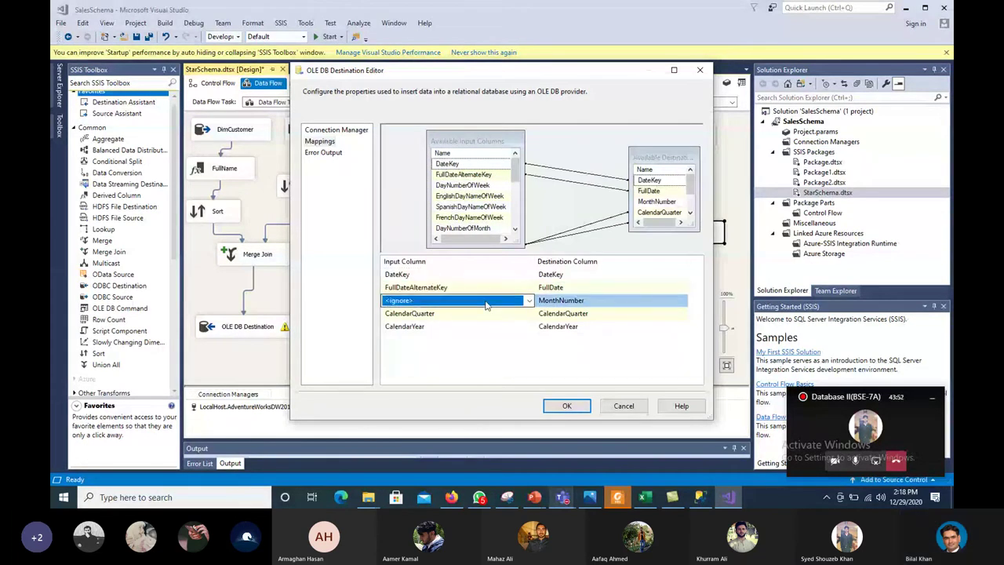
click(485, 305)
click(485, 304)
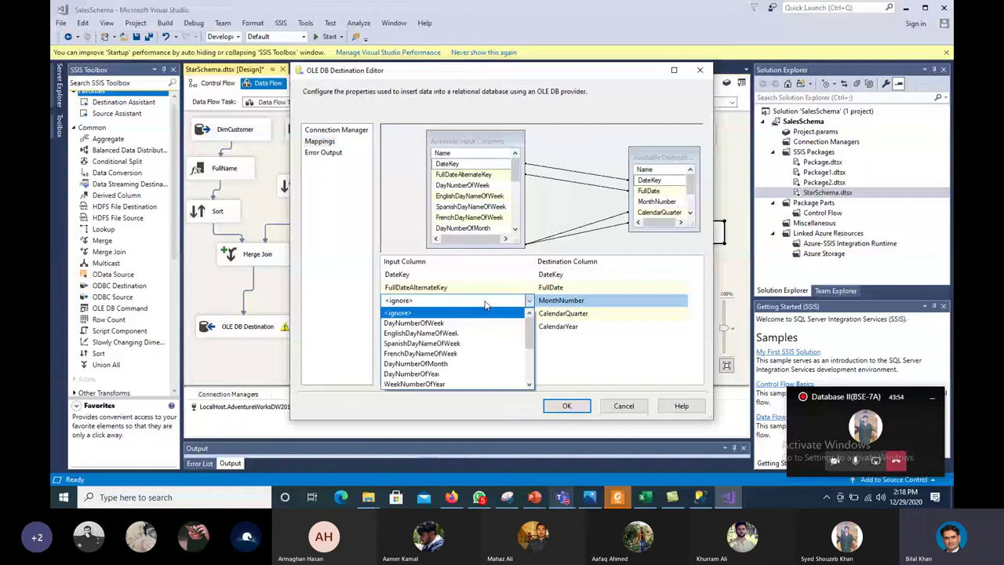
click(444, 365)
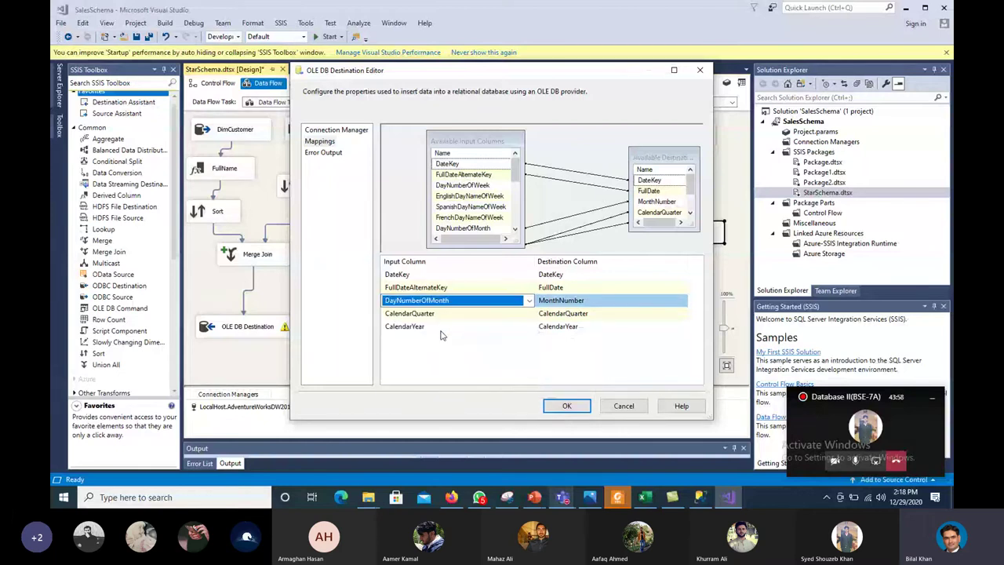
click(563, 410)
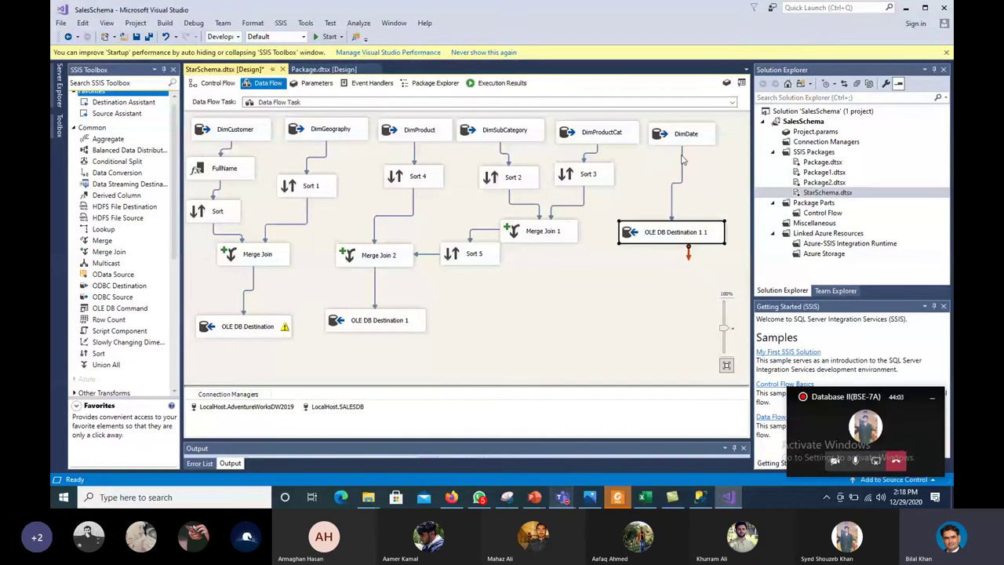
In the Execute SQL Task's SQL statement, add a copy of the "Delete from Products;" line and erase the end of its table name.
click(202, 86)
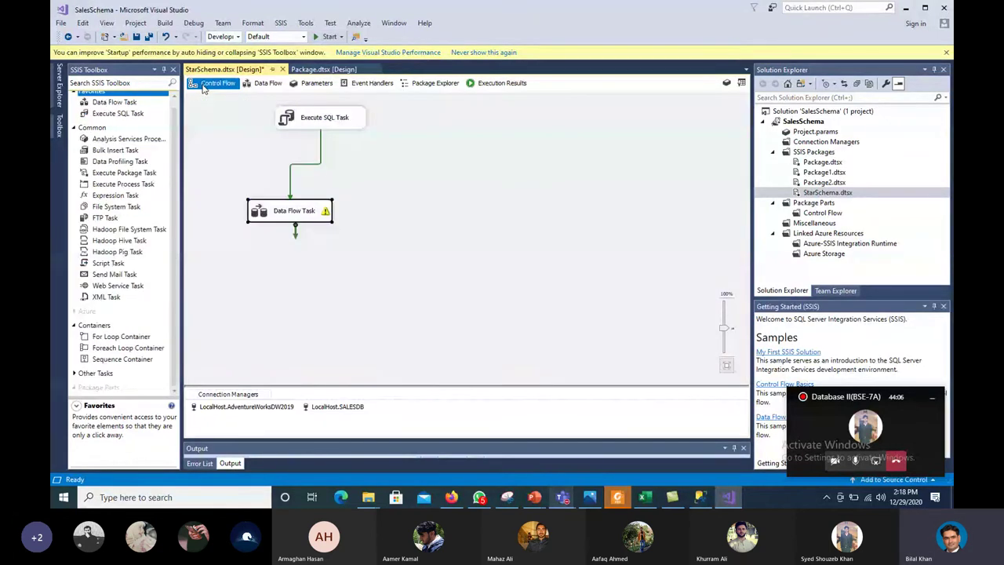
click(314, 122)
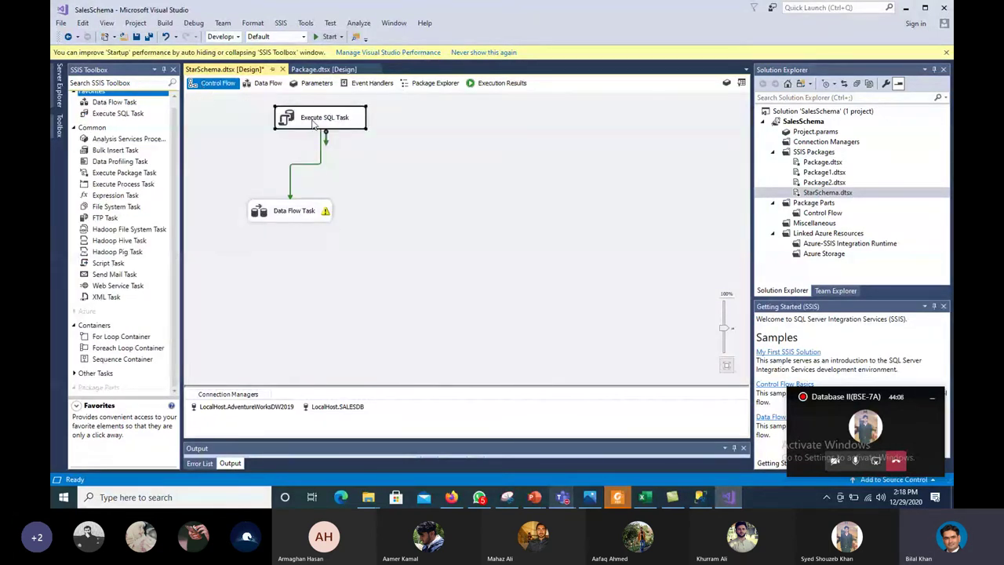
double_click(313, 123)
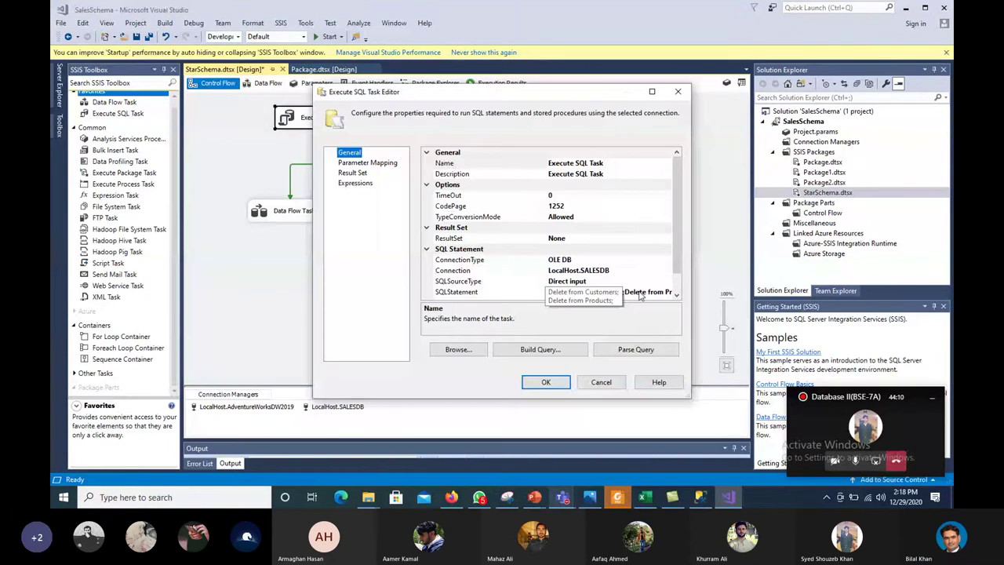
click(660, 291)
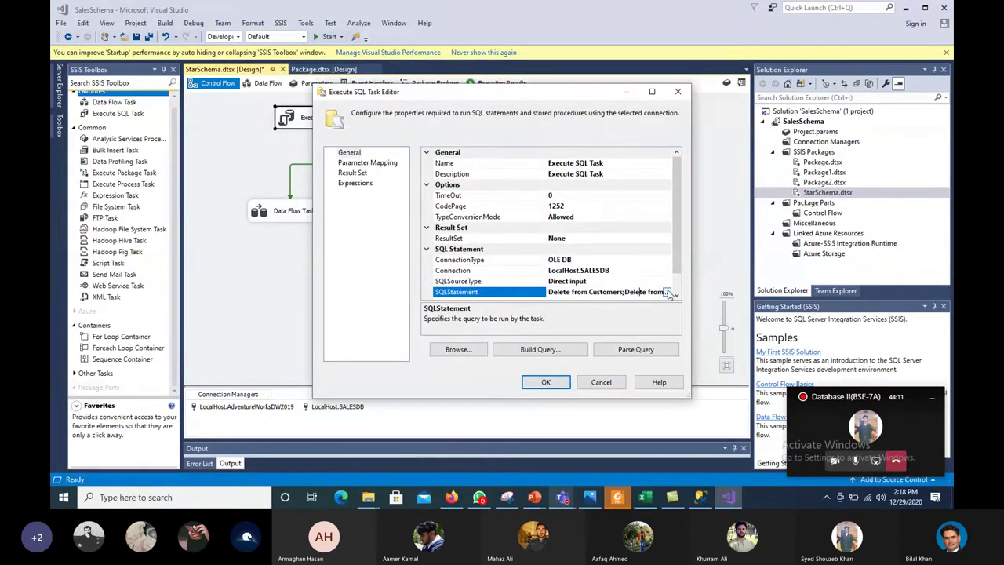
click(669, 293)
drag(476, 182, 401, 183)
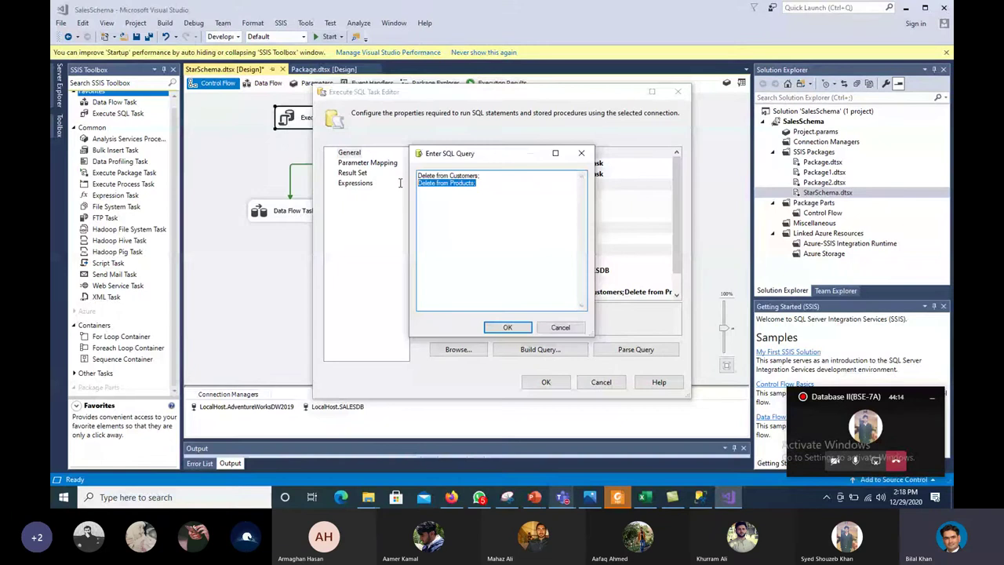
key(ctrl+c)
click(488, 188)
key(Return)
key(ctrl+v)
key(BackSpace)
key(BackSpace)
key(BackSpace)
key(BackSpace)
key(BackSpace)
key(BackSpace)
key(BackSpace)
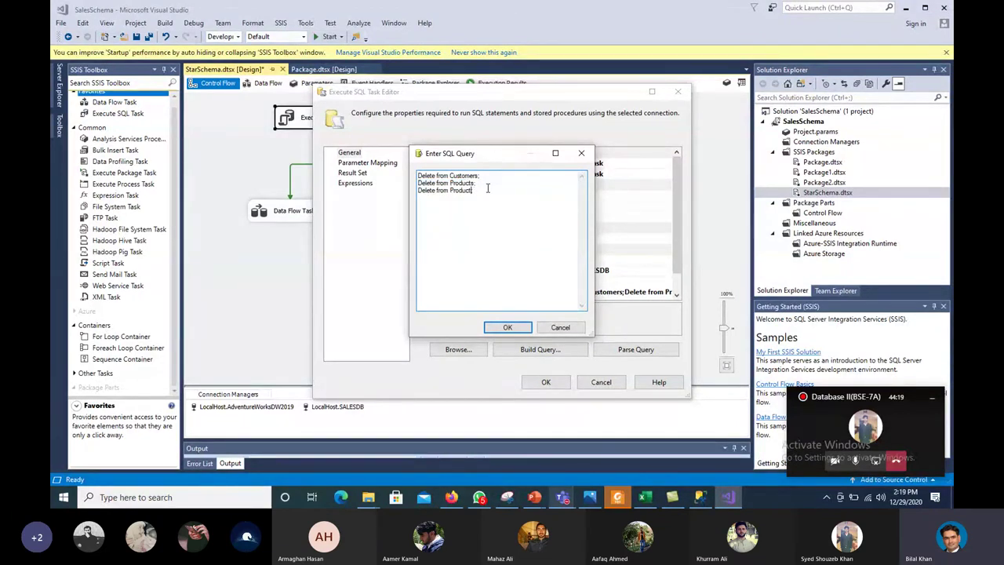
key(BackSpace)
key(BackSpace)
Check the SALESDB table names in SQL Server Management Studio, complete the third SQL line as "Delete from Dates", and accept the task's changes.
click(704, 495)
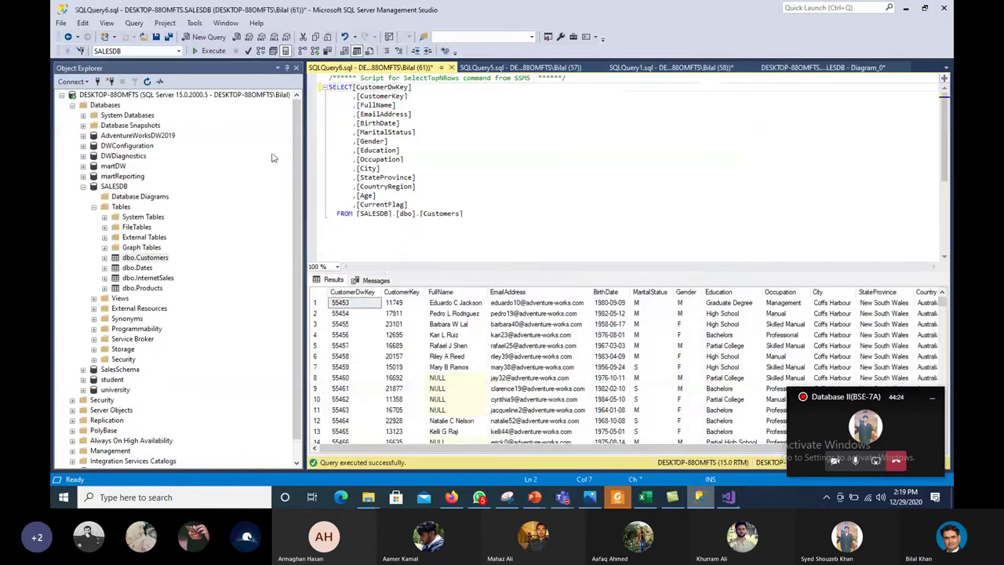
click(905, 7)
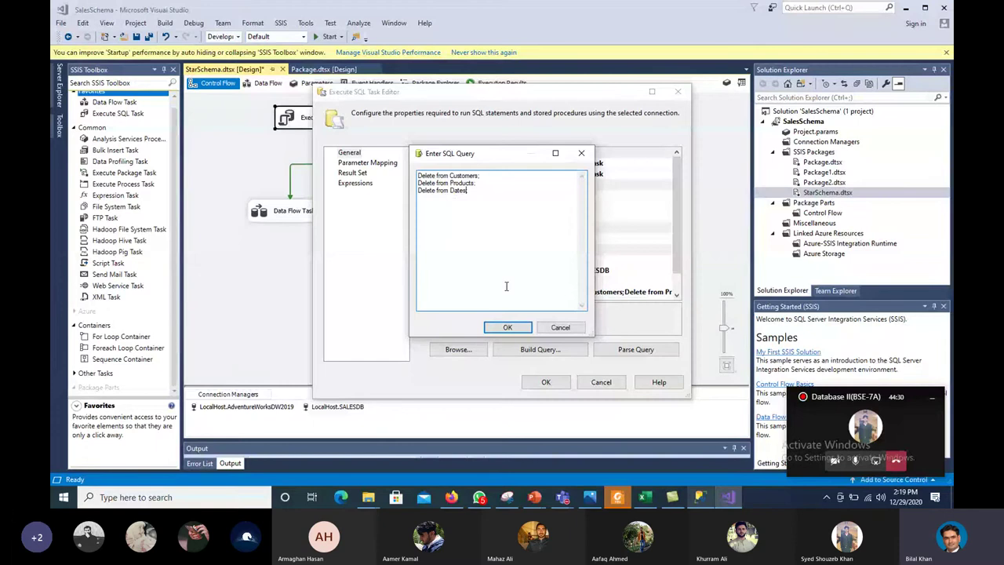
click(508, 327)
click(547, 382)
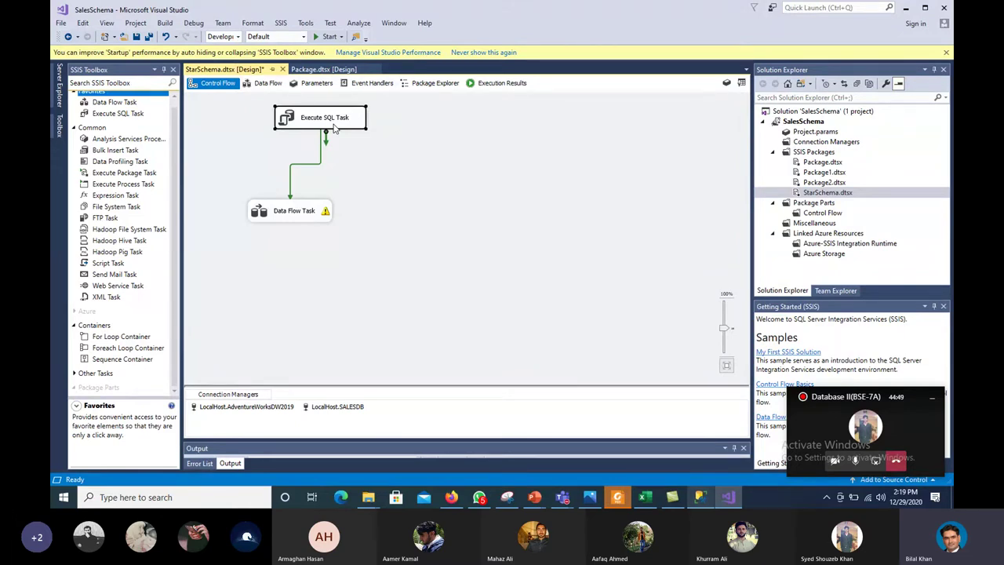
Run the StarSchema package with its data flow in view.
click(273, 88)
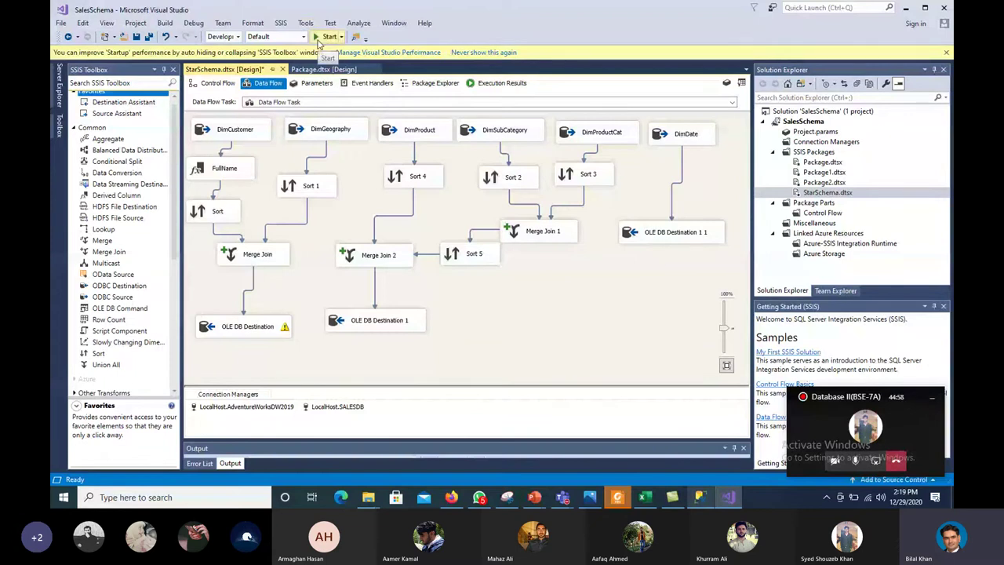
click(317, 37)
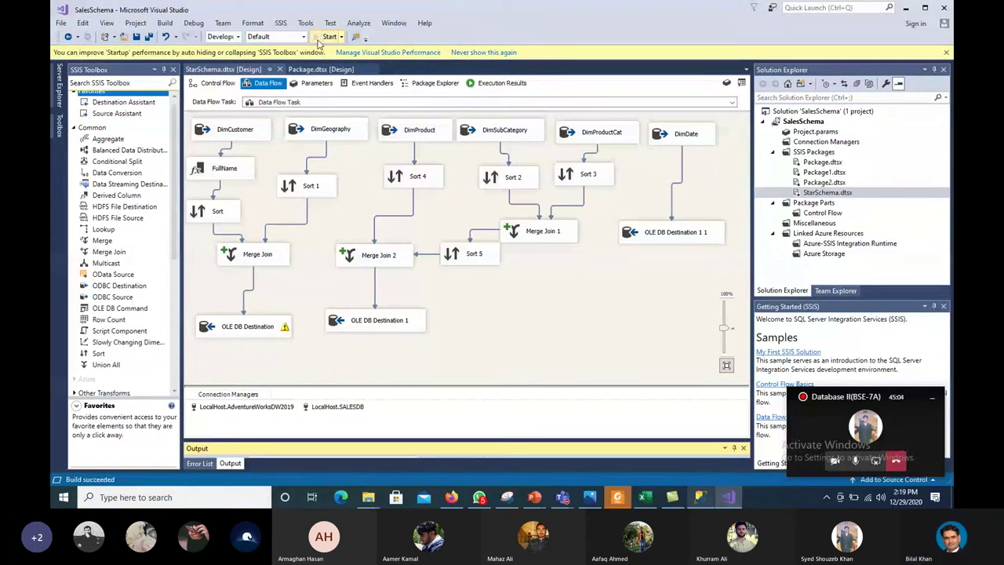
click(317, 38)
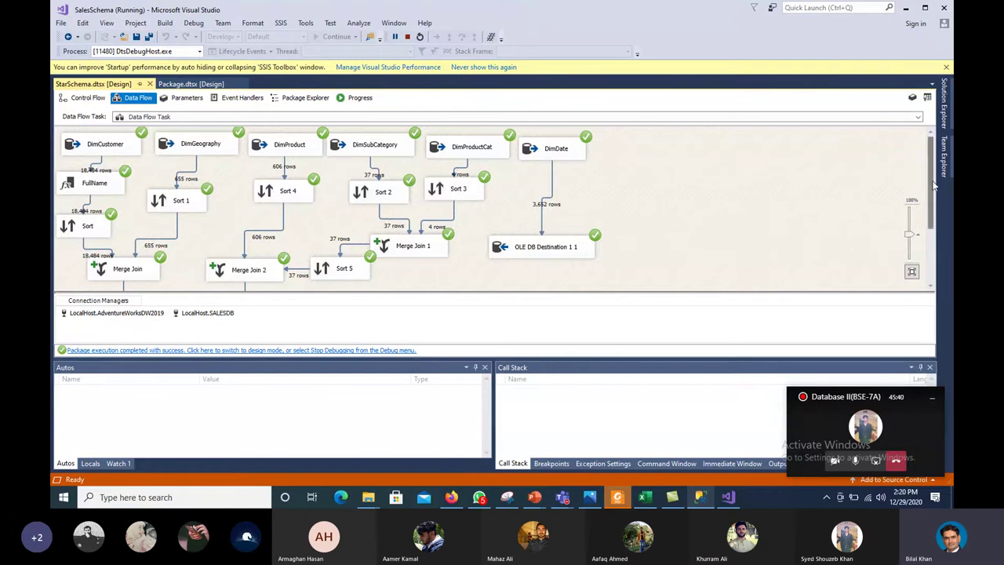
Examine the executed data flow down to its destinations, and stop debugging.
mouse_move(934, 188)
mouse_down()
mouse_move(935, 237)
mouse_move(924, 181)
mouse_up()
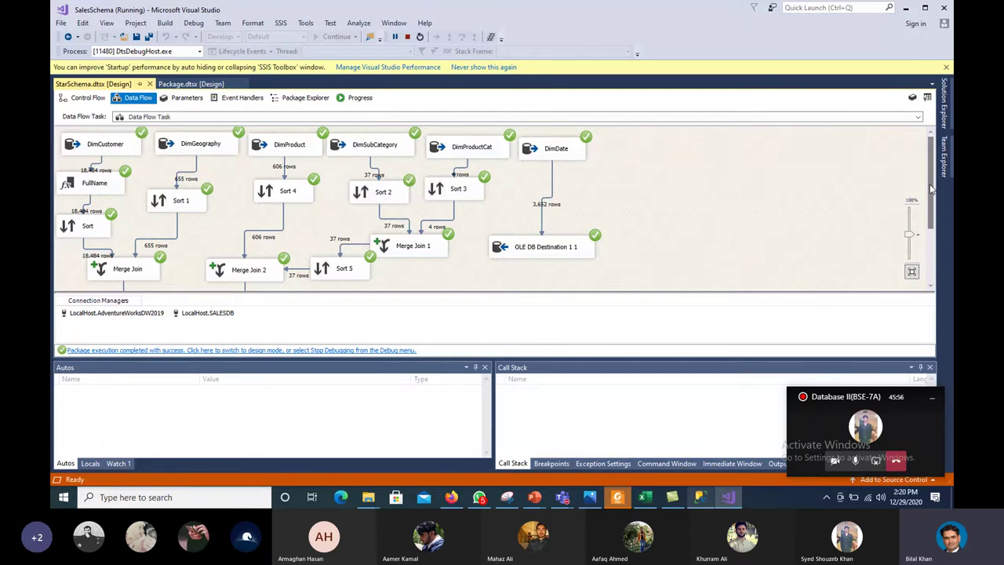
drag(932, 188, 932, 188)
drag(933, 205, 939, 241)
scroll(329, 237, down, 1)
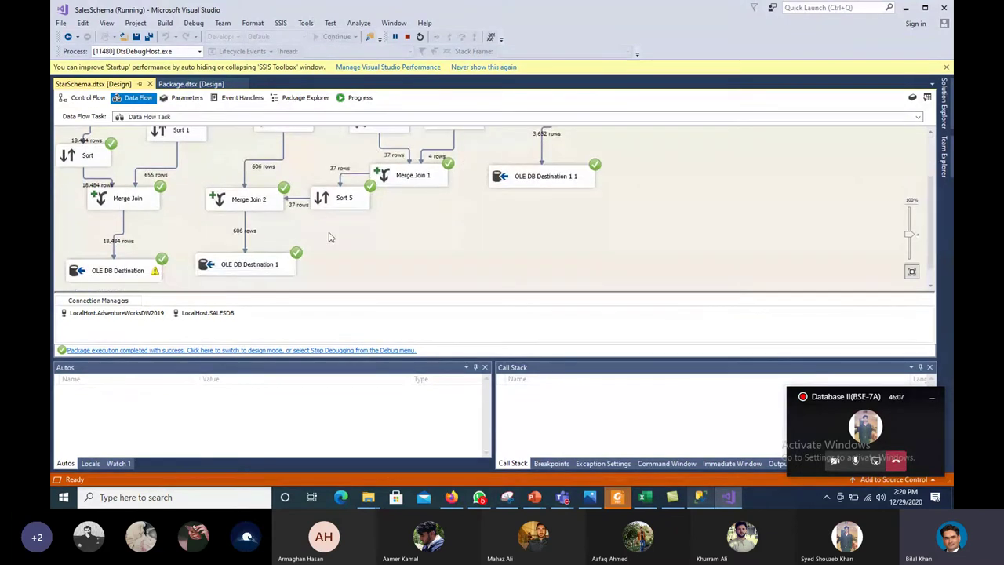
click(408, 37)
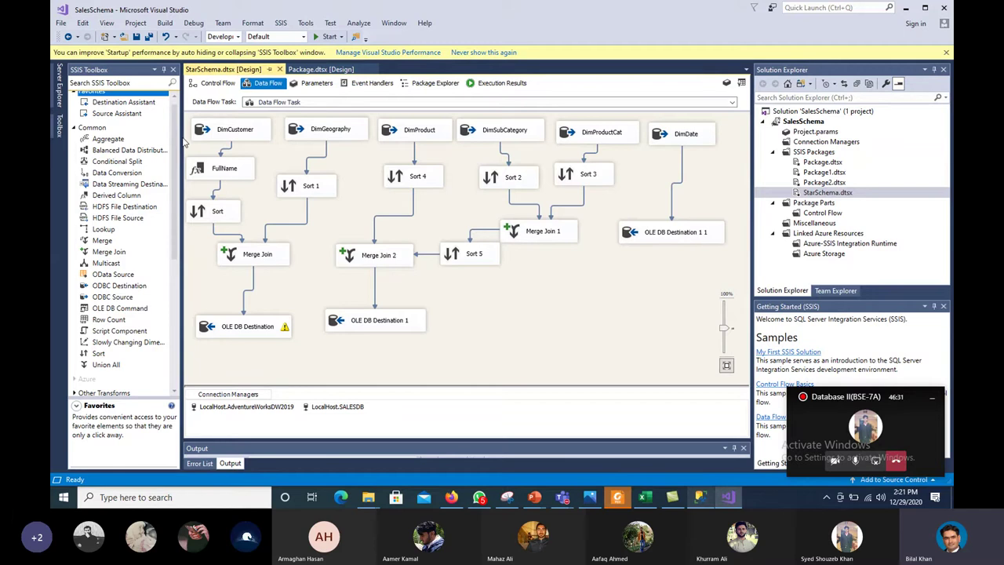
Add a new SSIS package to the SalesSchema project.
click(254, 330)
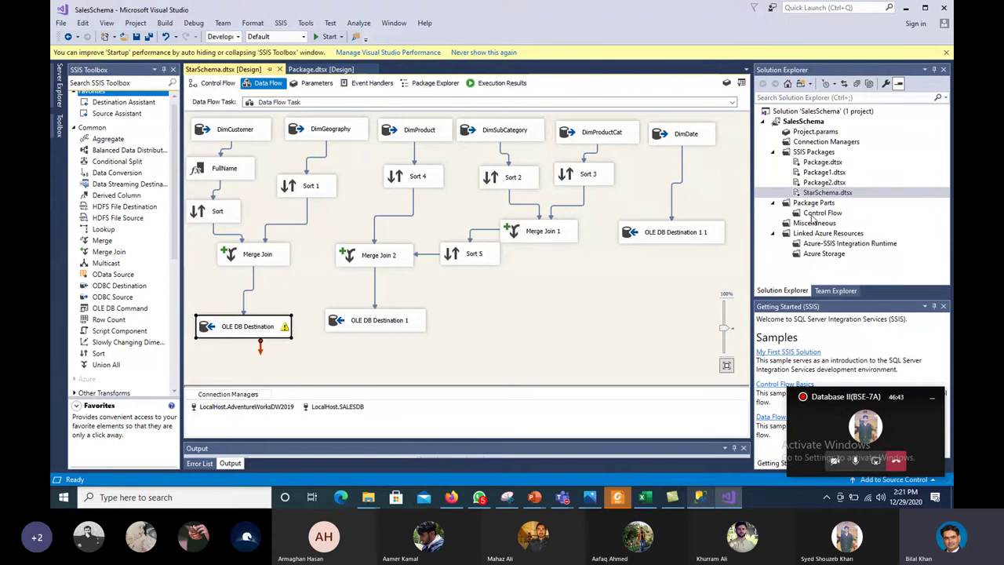
click(814, 154)
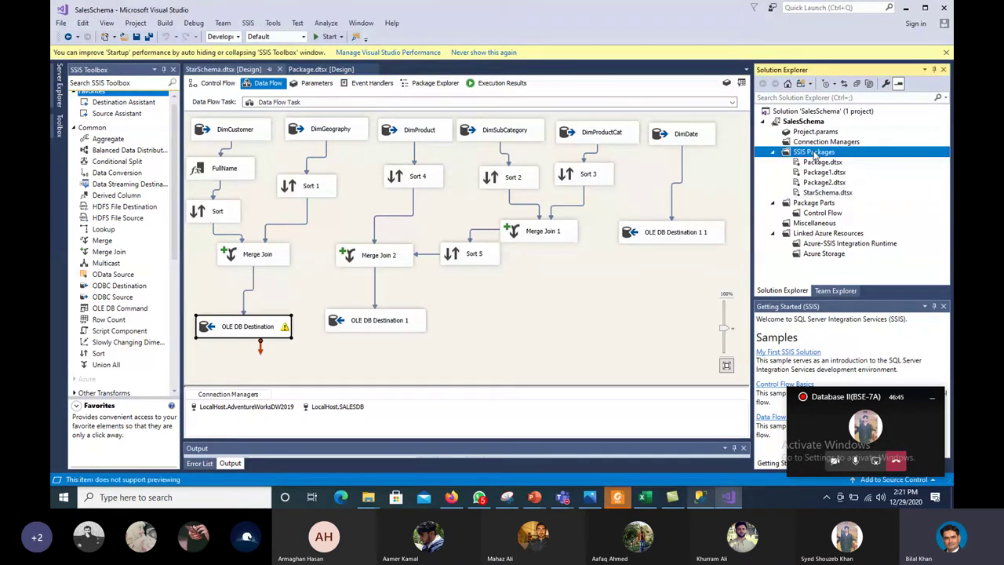
right_click(814, 154)
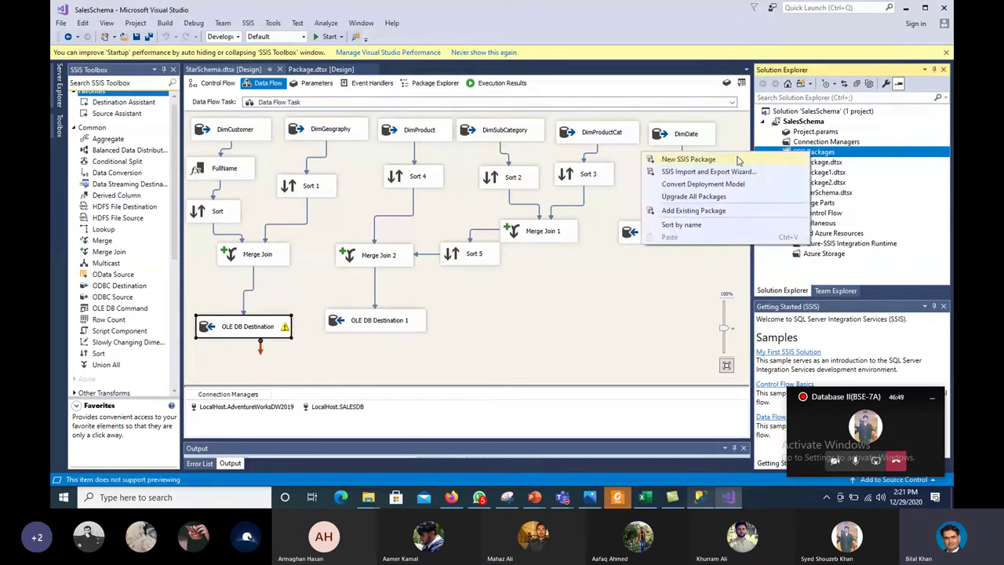
click(738, 160)
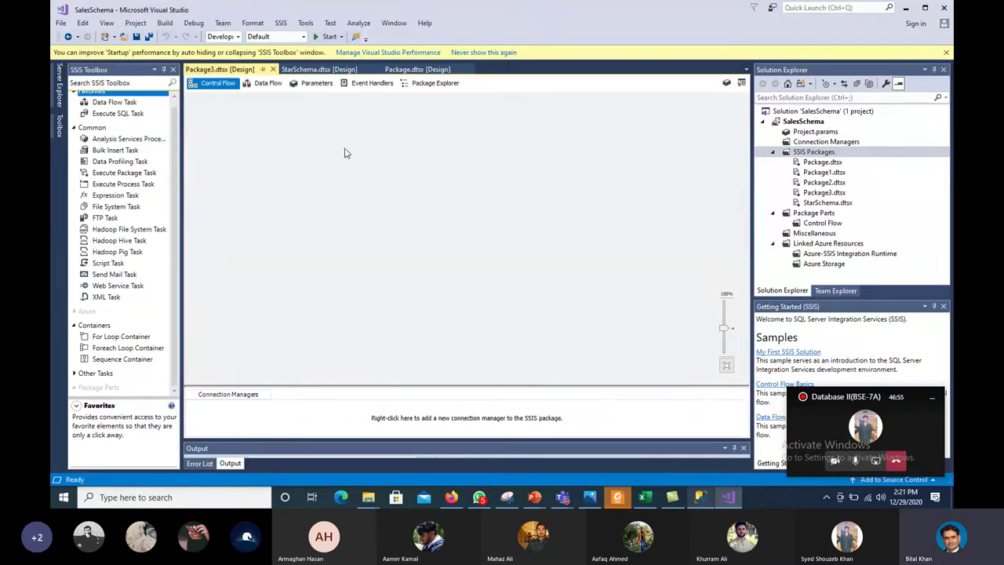
Place a Data Flow Task in the new package's control flow and open it for editing.
click(126, 104)
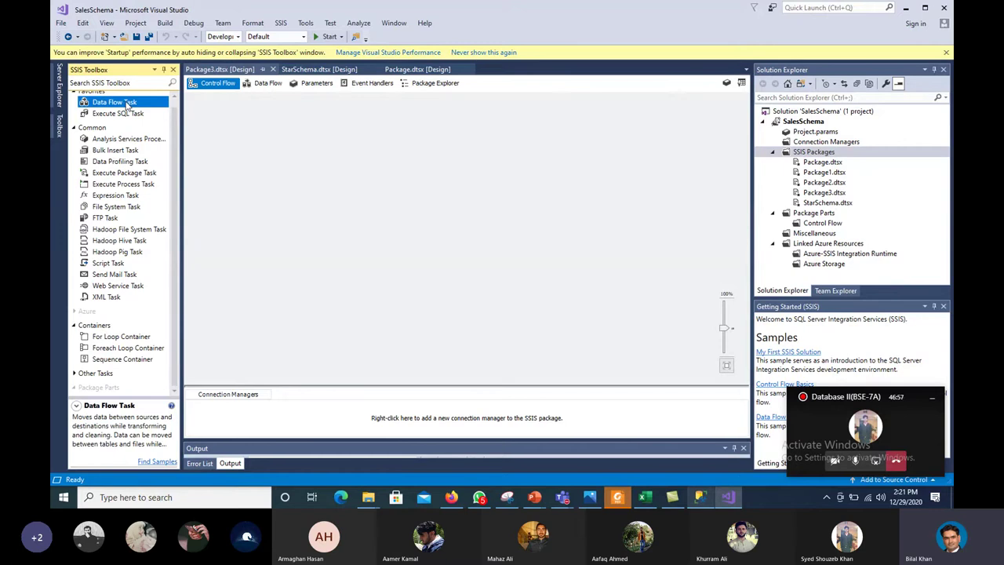
drag(126, 103, 225, 145)
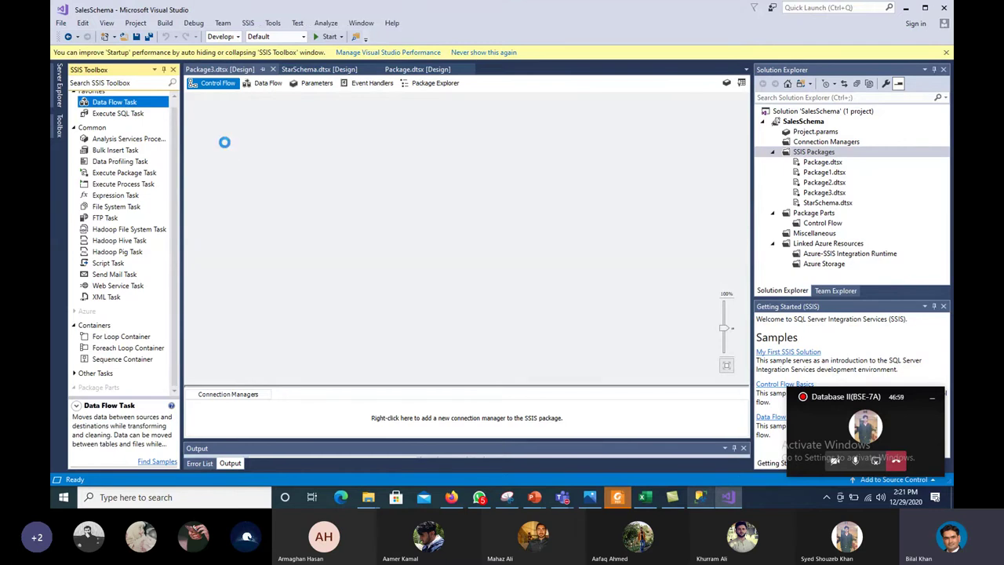
drag(224, 142, 251, 212)
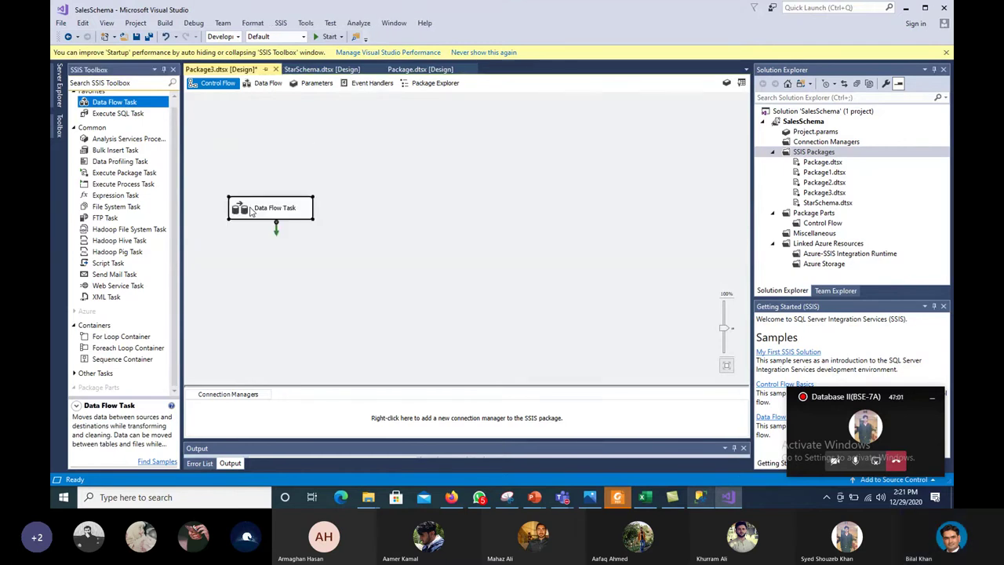
double_click(251, 212)
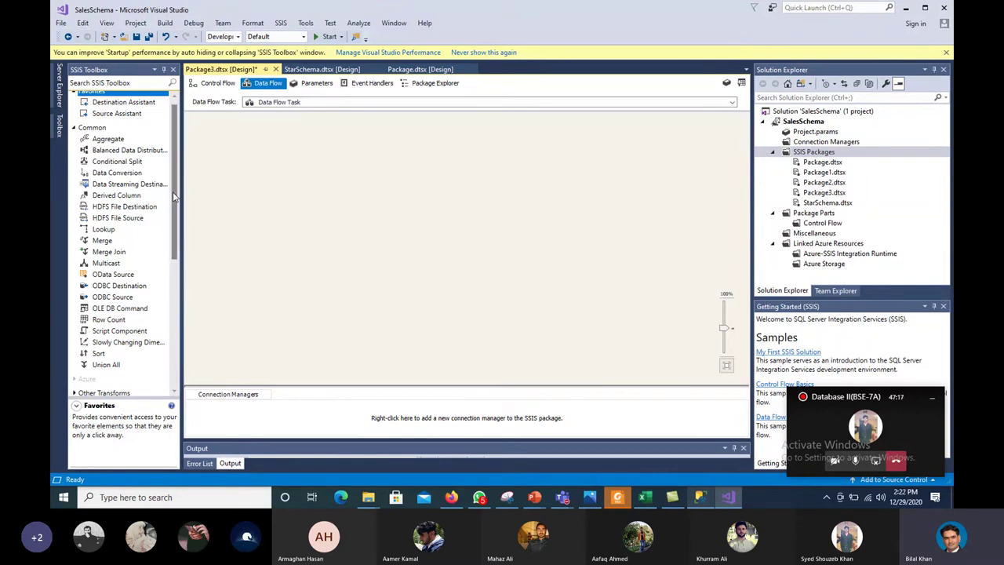
Add an OLE DB Source to the upper part of the empty data flow.
drag(176, 198, 186, 305)
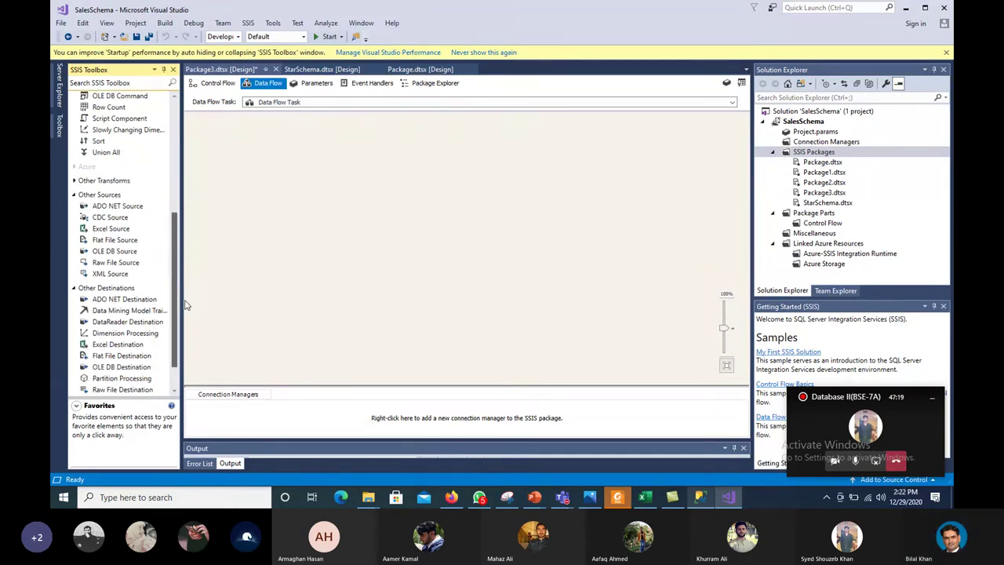
click(126, 252)
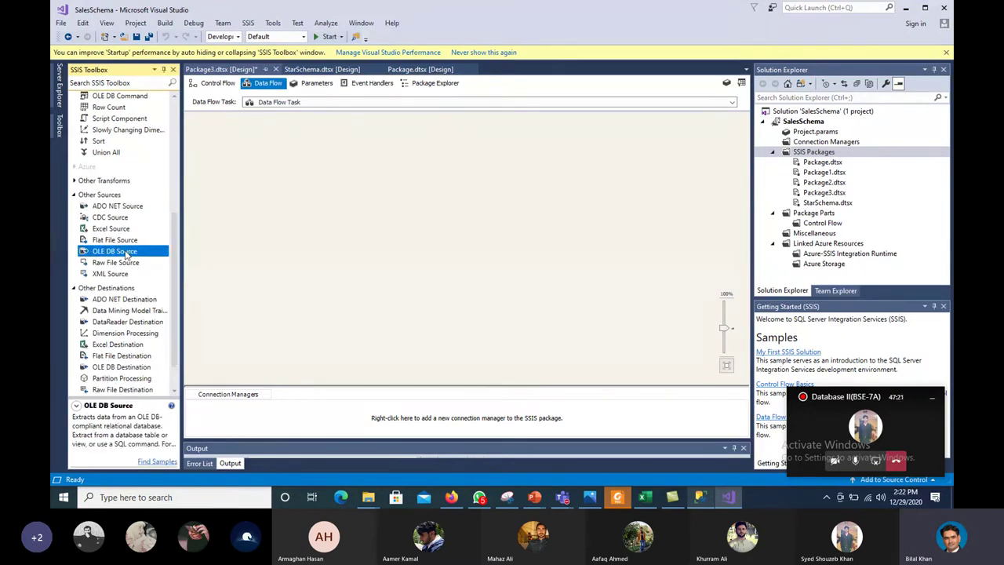
drag(125, 252, 277, 147)
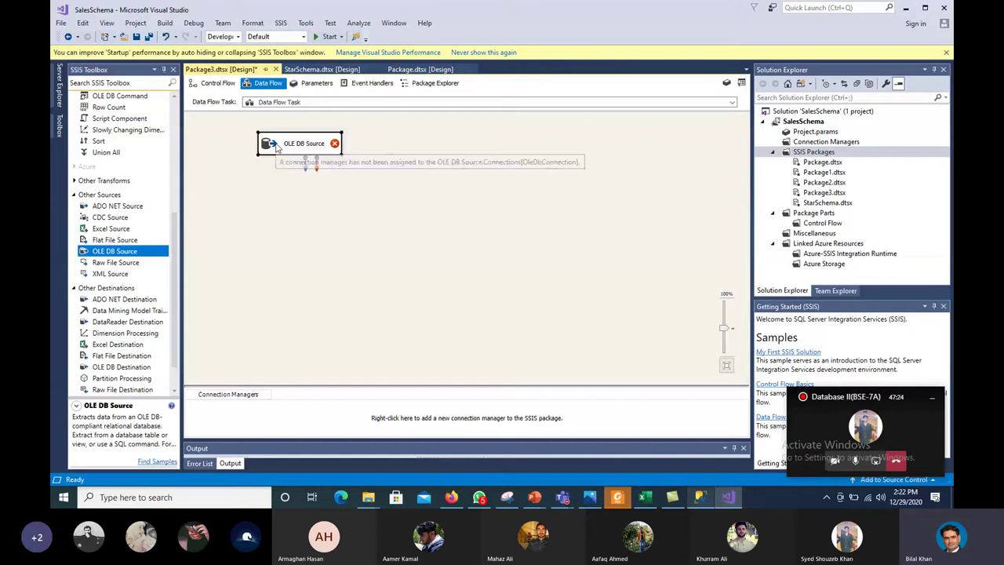
Configure the OLE DB Source with a new LocalHost.AdventureWorksDW2019 connection manager and the table [dbo].[FactInternetSales].
double_click(276, 146)
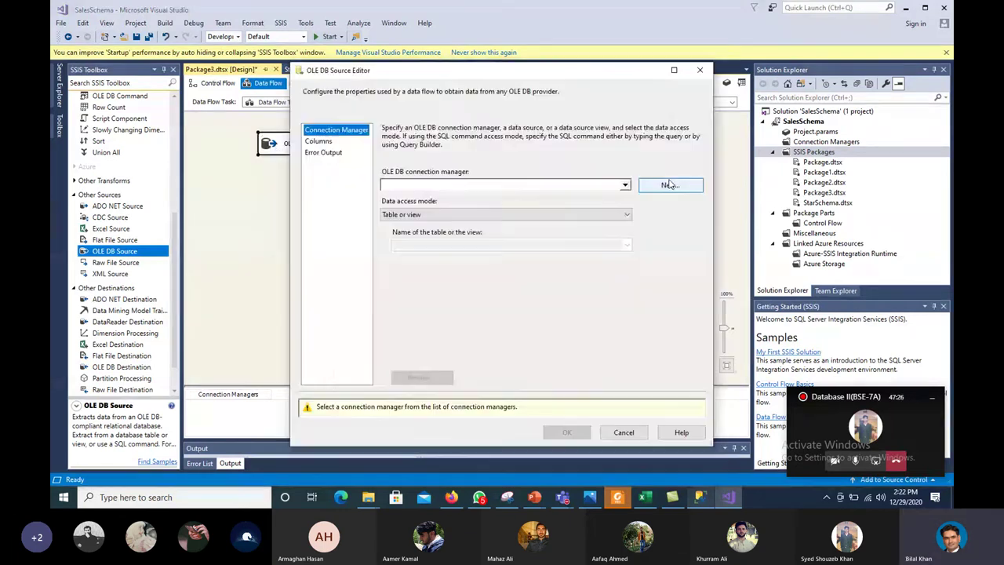
click(669, 182)
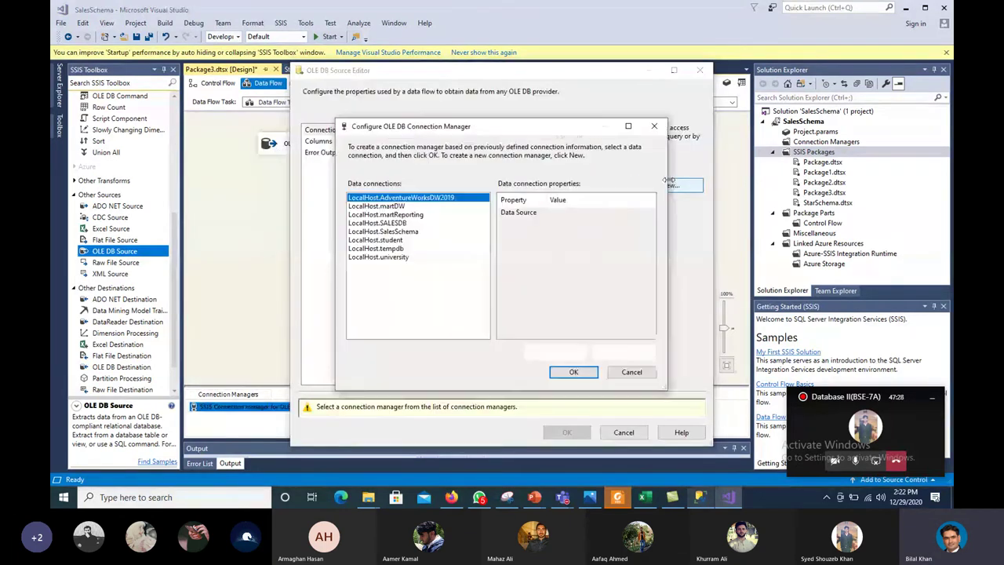
double_click(444, 202)
click(493, 244)
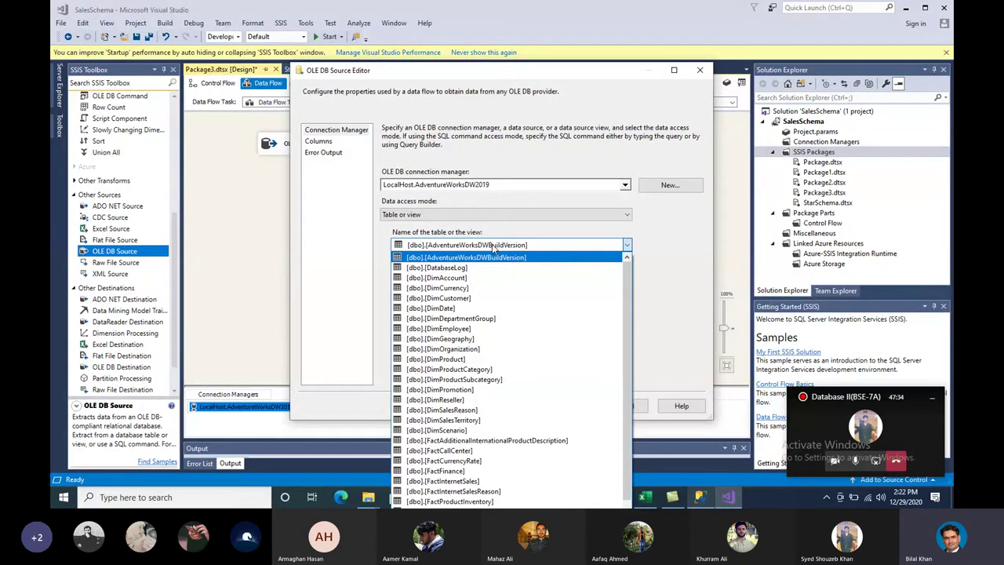
click(452, 481)
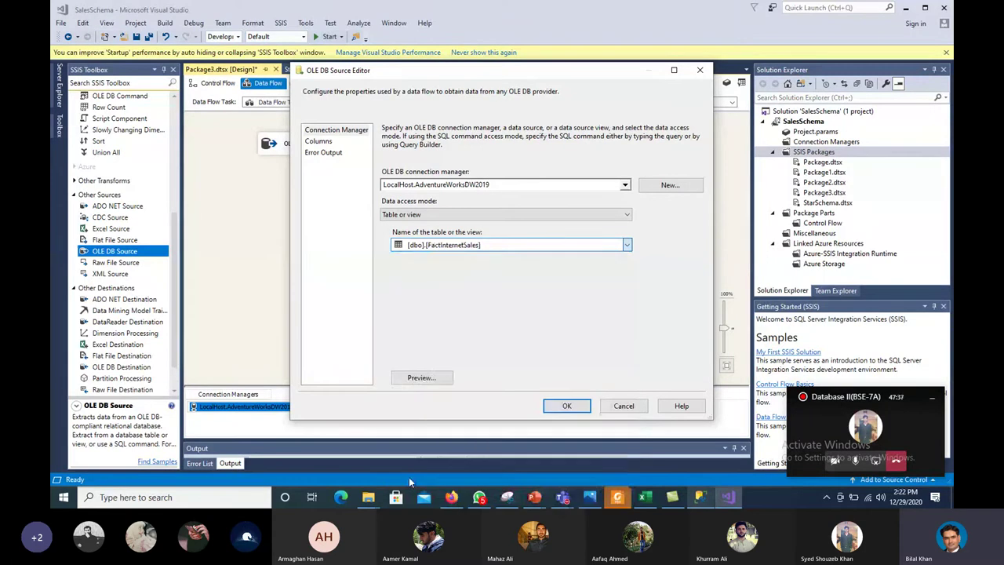
click(318, 142)
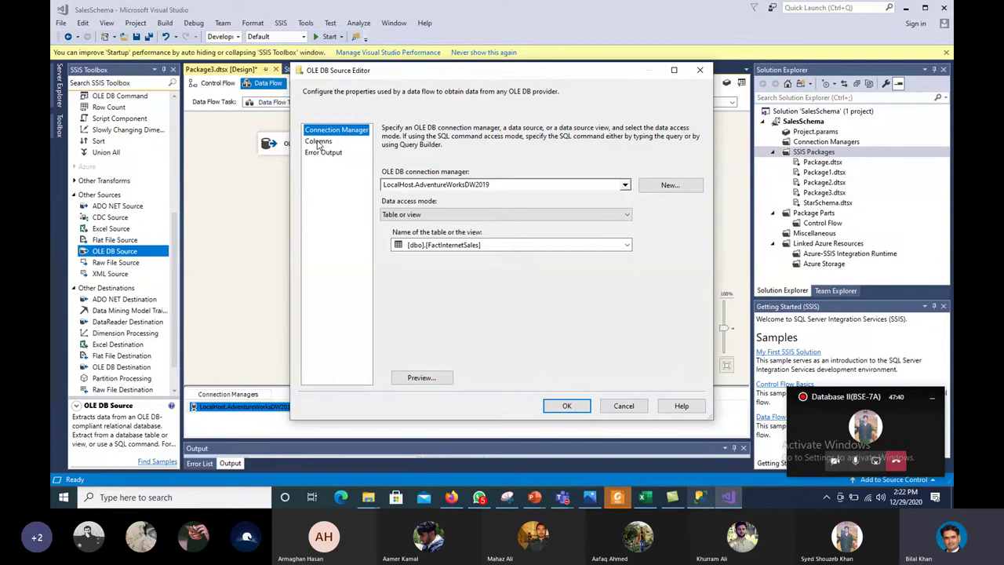
key(Return)
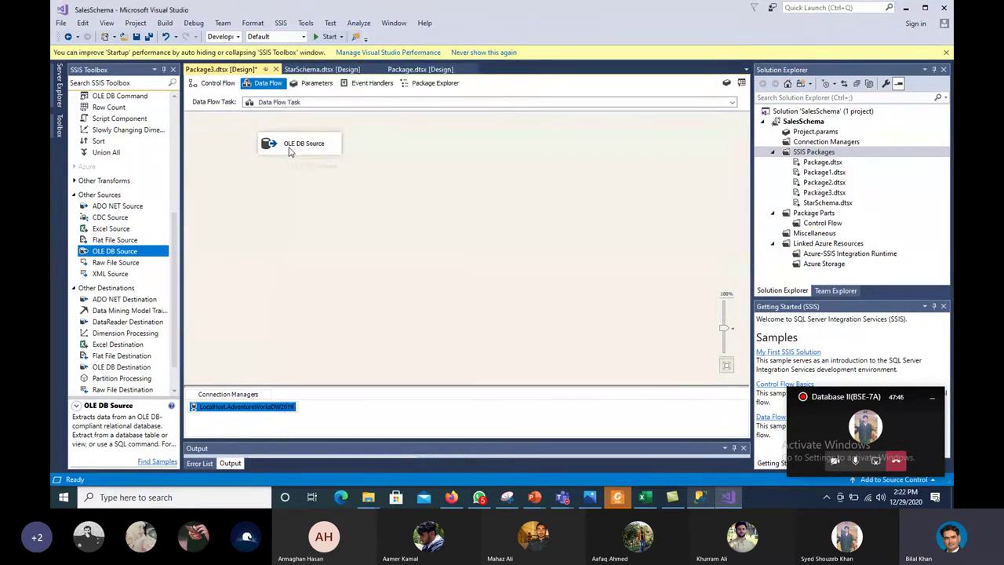
Duplicate the configured OLE DB Source and place the copy to the right of the original.
right_click(290, 148)
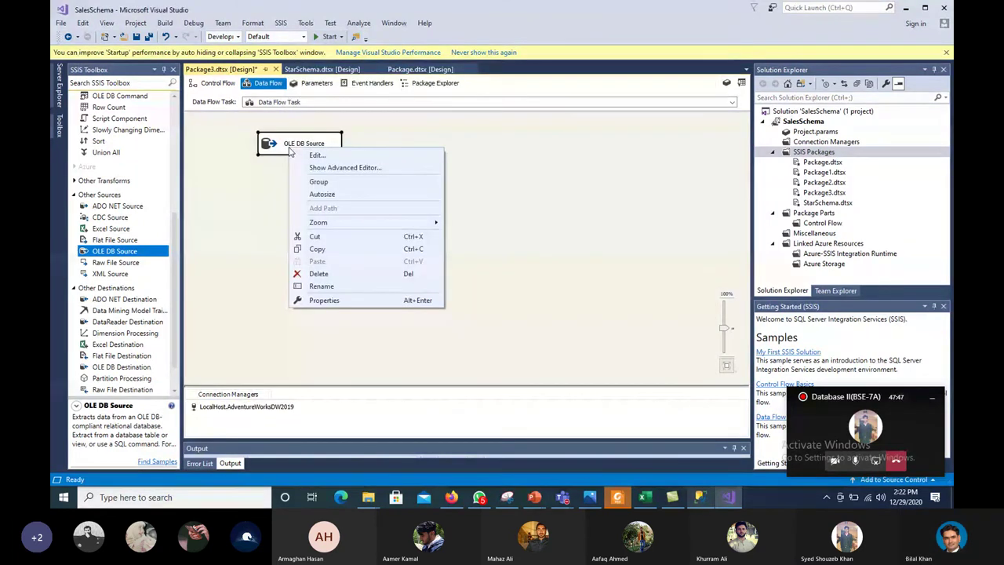
click(317, 249)
right_click(423, 161)
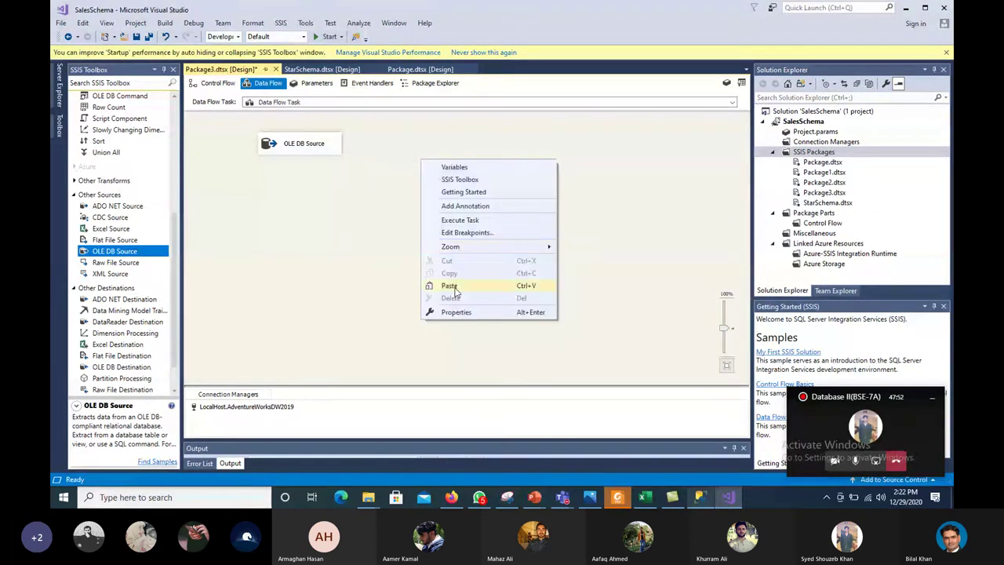
click(451, 287)
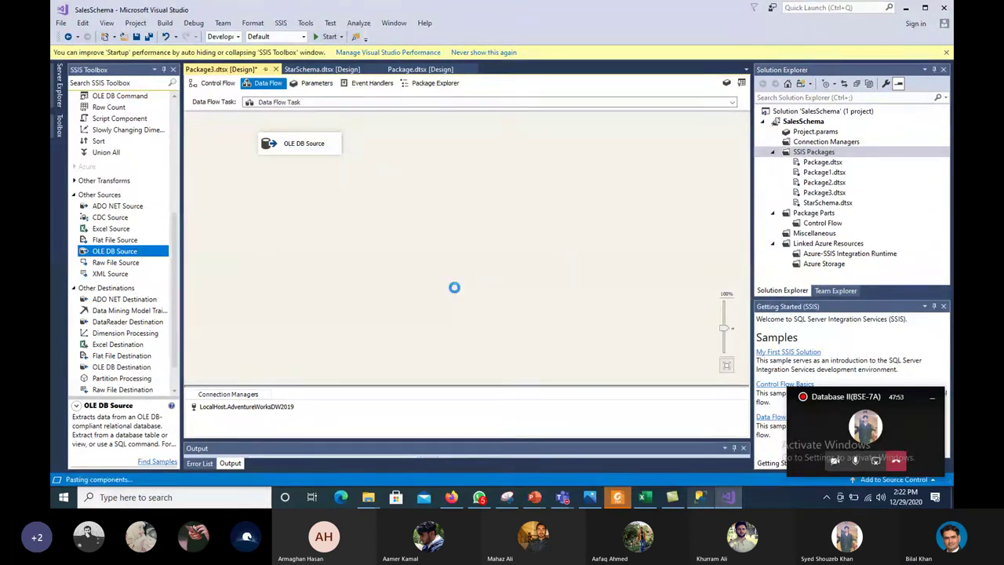
drag(486, 174, 472, 141)
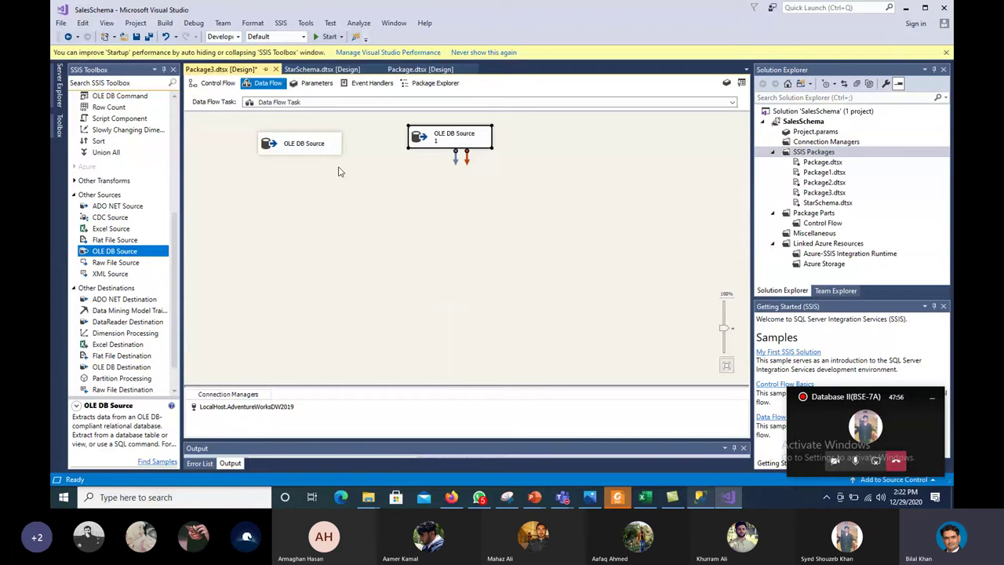
Rename the original OLE DB Source as FactInternetSales and select its copy.
click(311, 147)
click(311, 145)
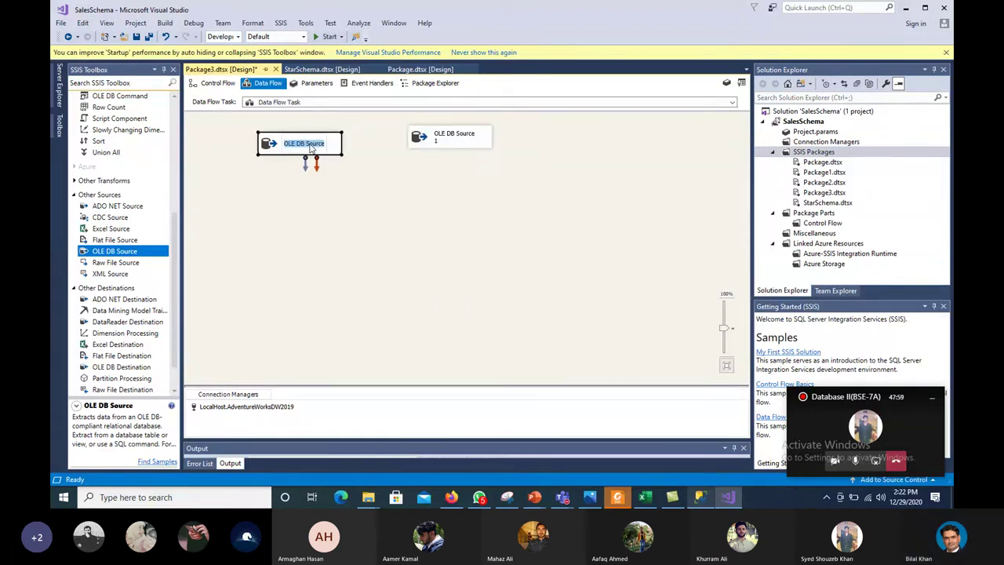
text(Fact)
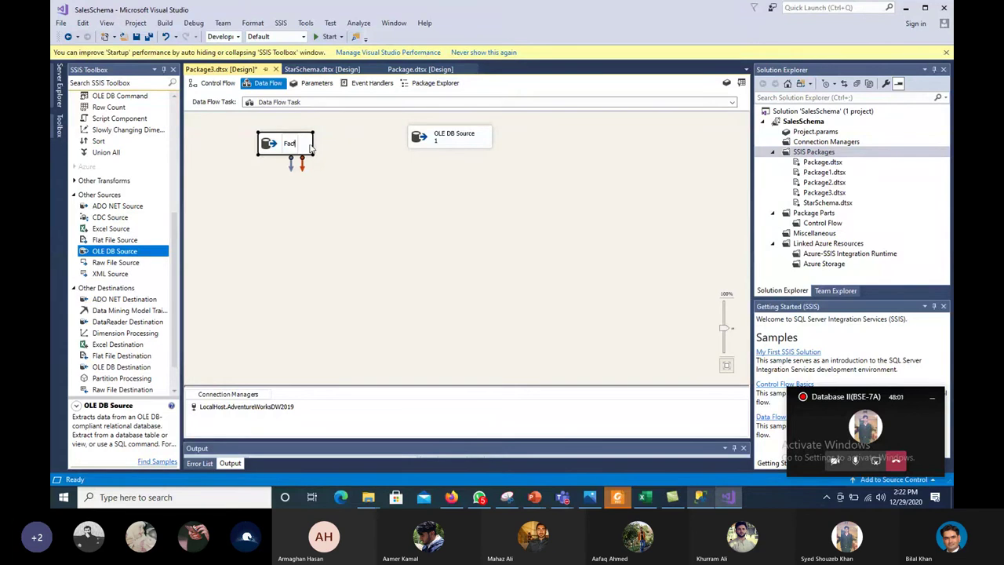
text(Int)
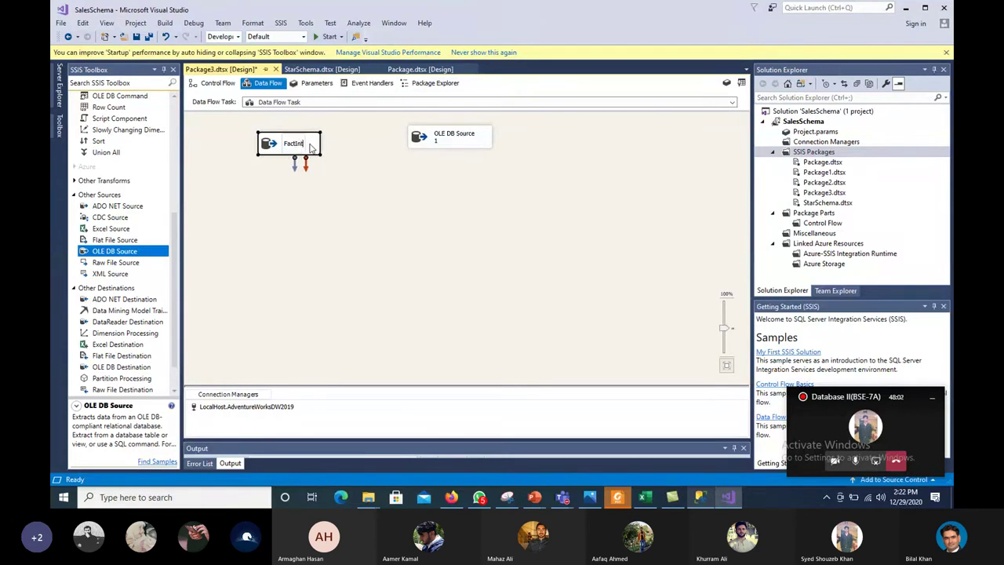
text(ernet)
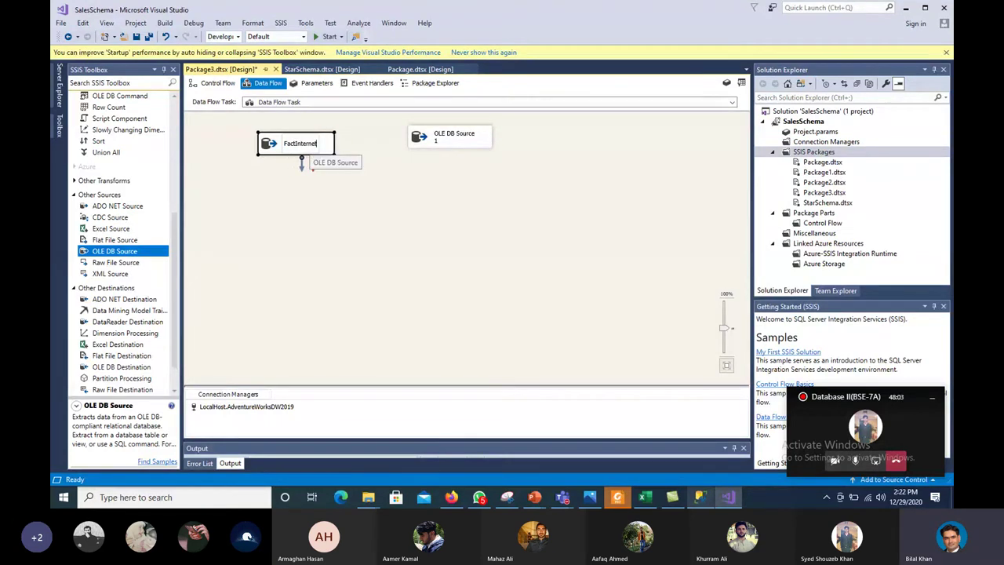
text(Sales)
click(457, 140)
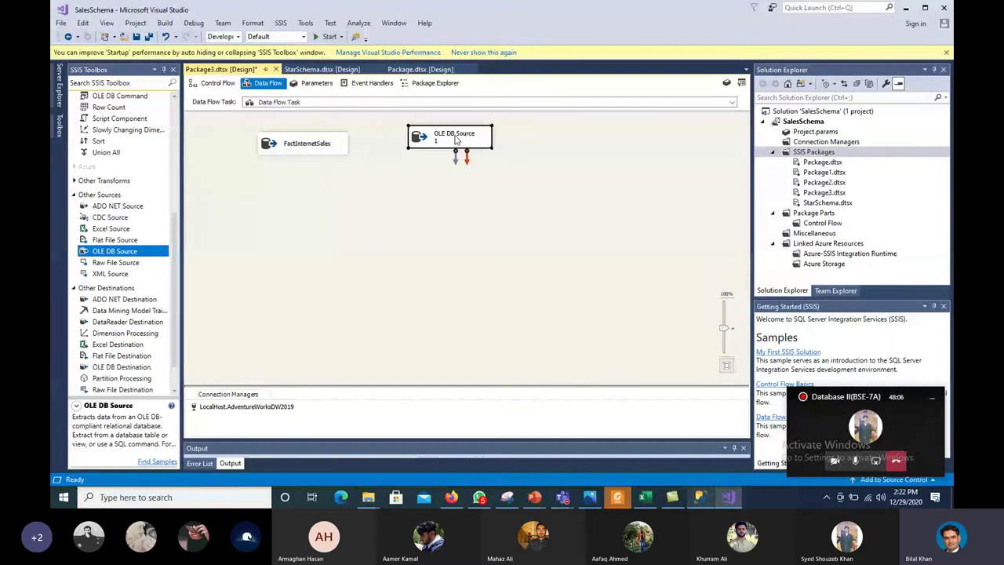
Rename the copied OLE DB Source as Customer.
click(456, 137)
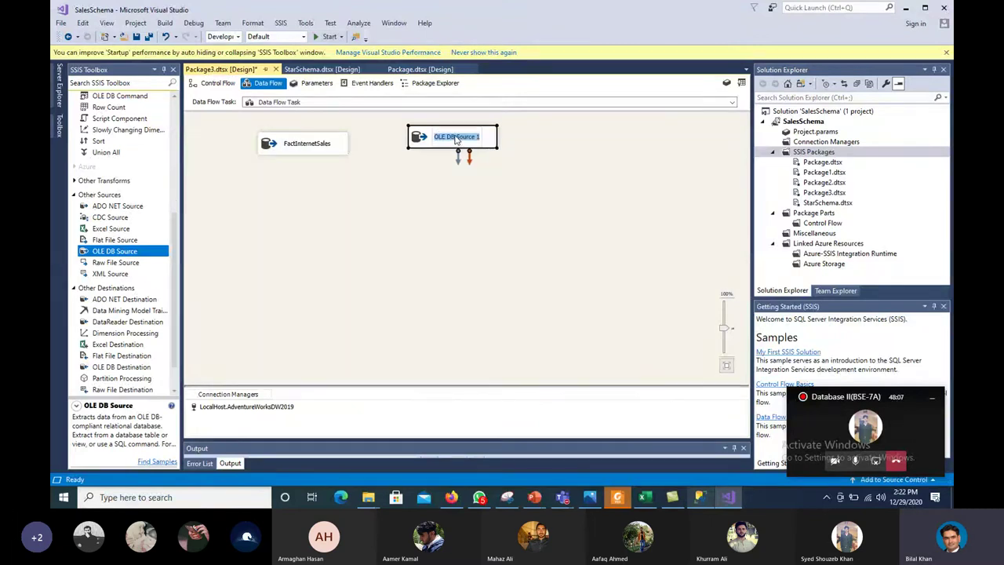
text(Cu)
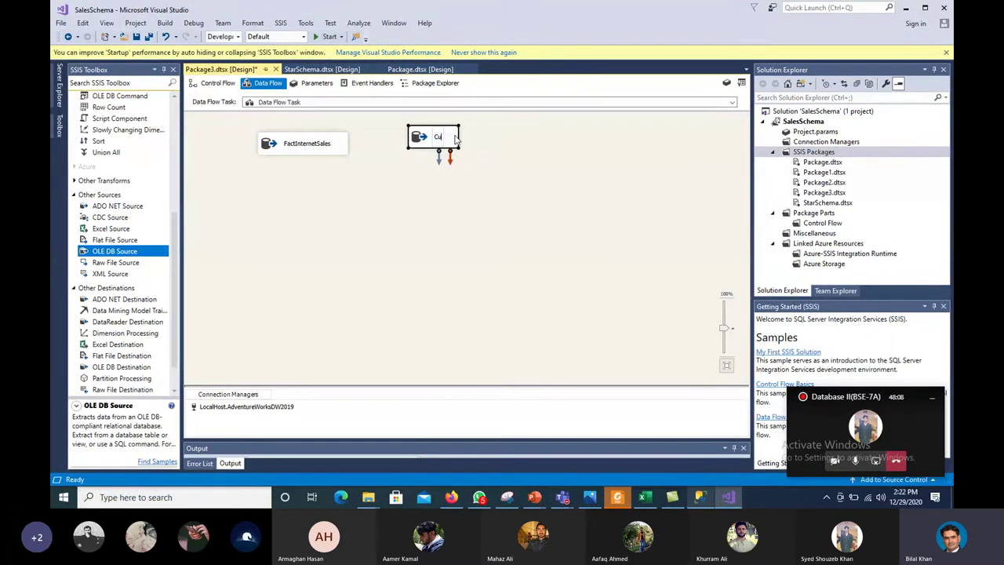
text(stomer)
click(419, 150)
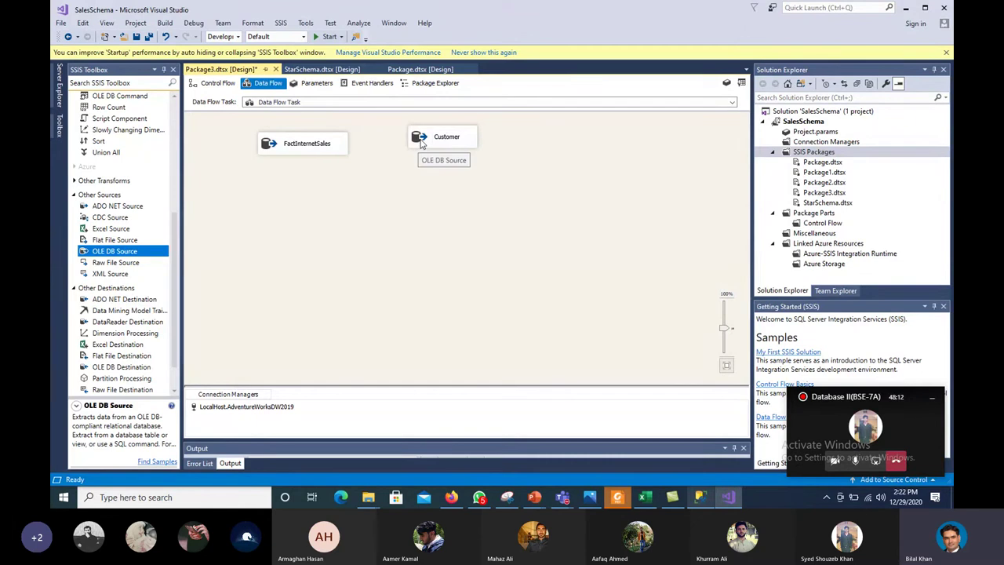
Configure the Customer source with a new LocalHost.SALESDB connection manager and the table [dbo].[Customers].
double_click(422, 140)
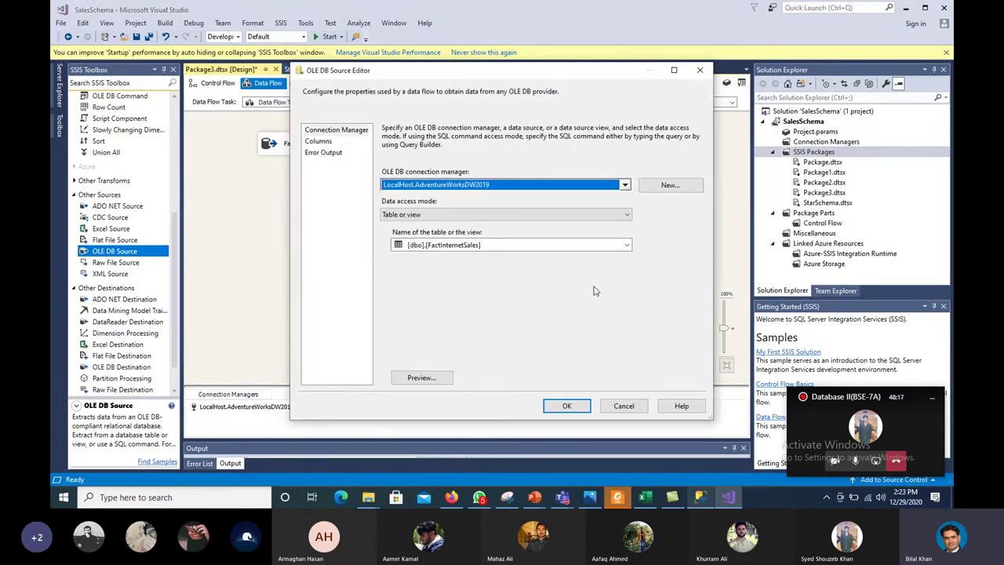
click(670, 187)
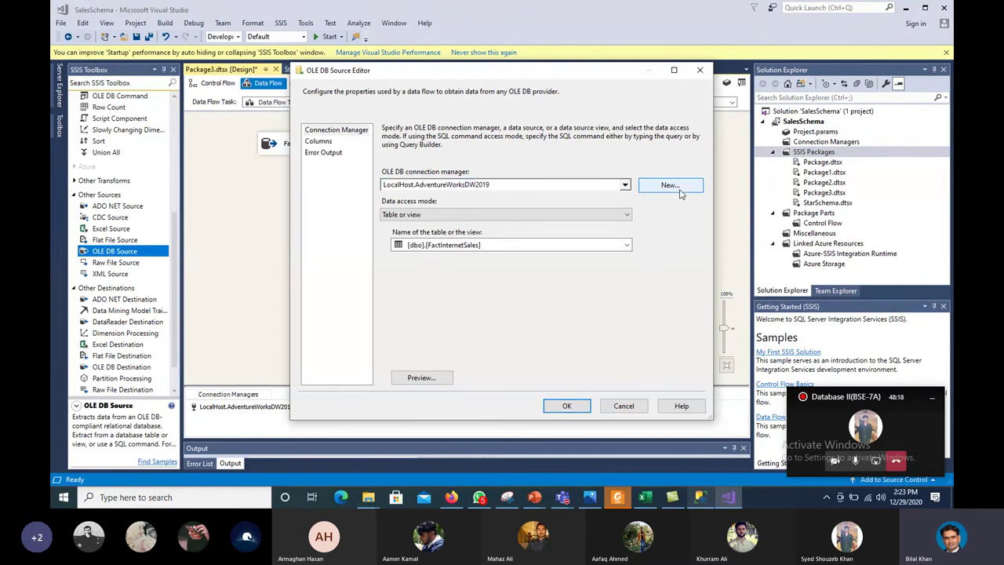
click(396, 211)
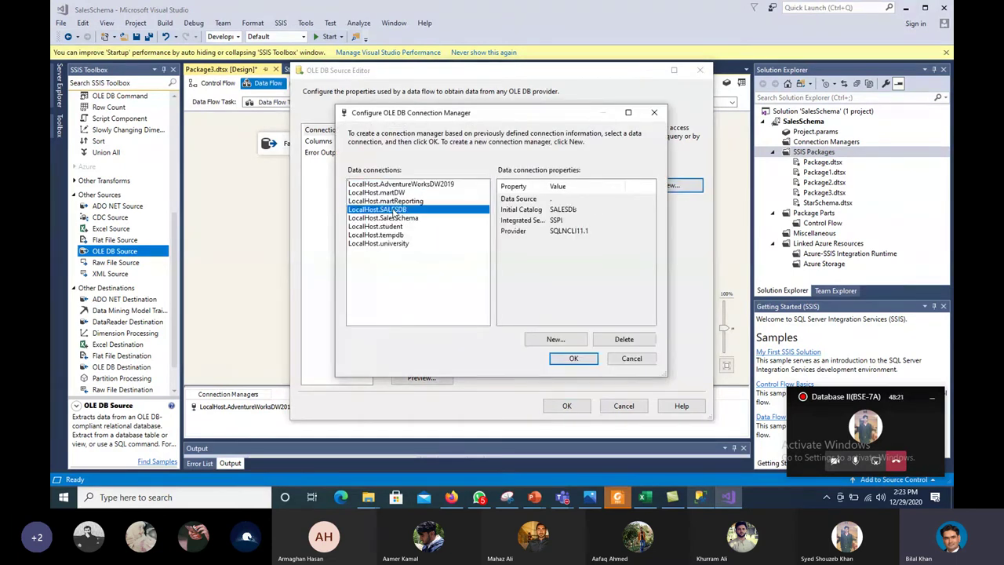
click(574, 359)
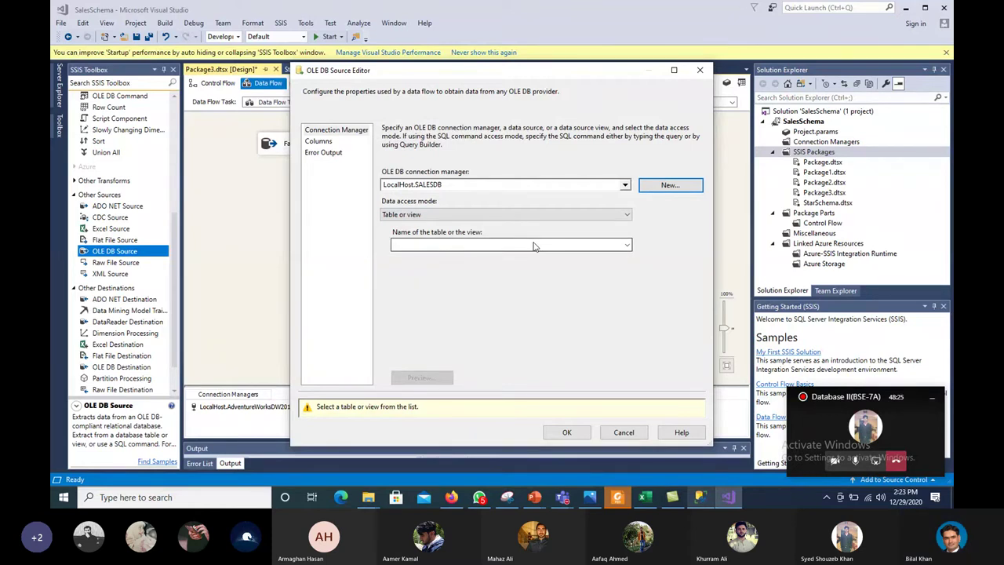
click(534, 246)
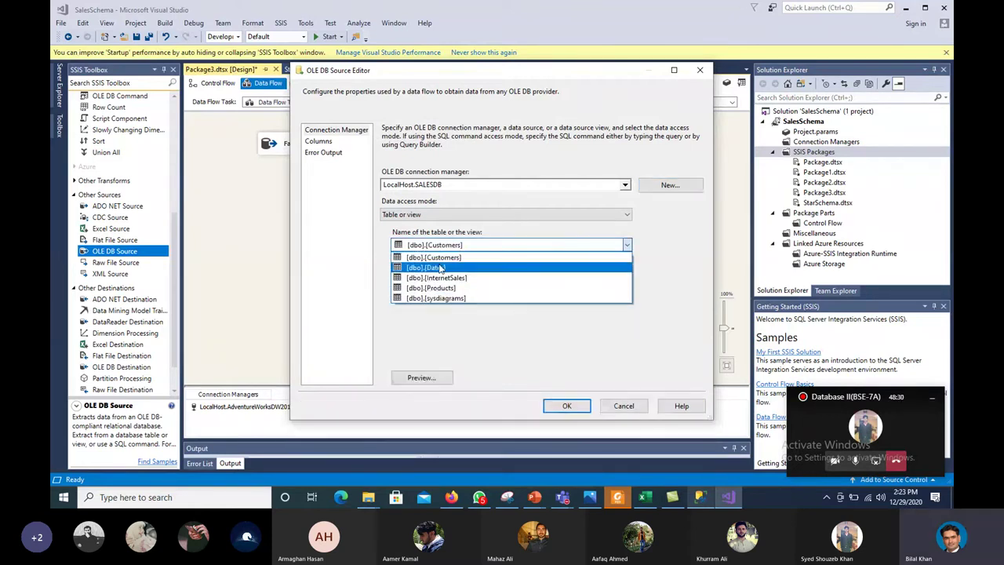
click(439, 262)
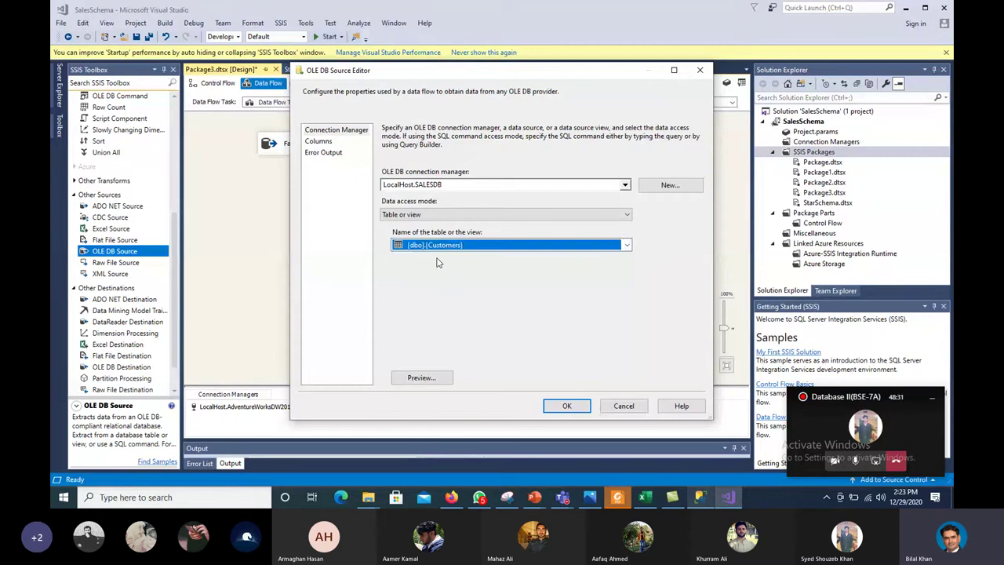
click(319, 142)
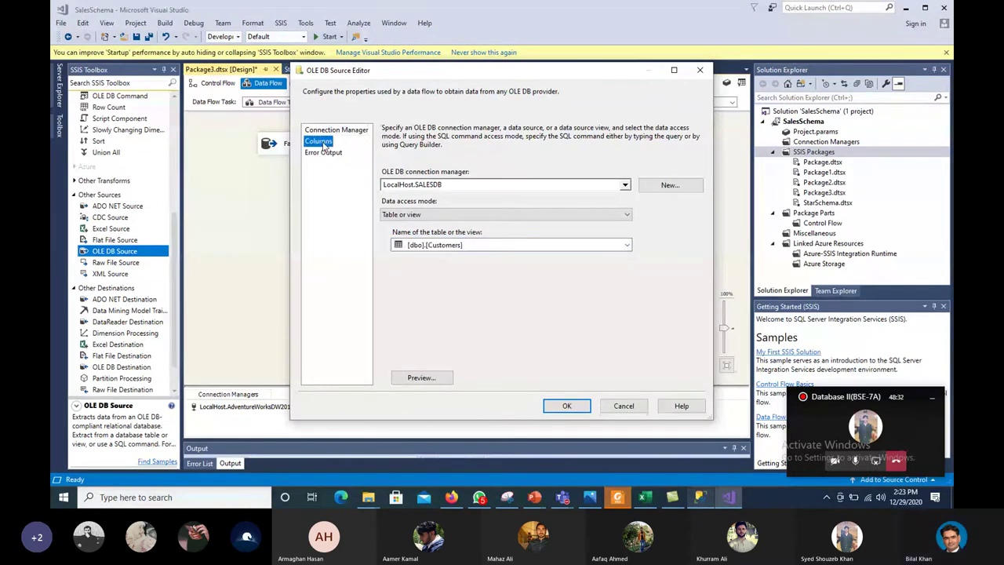
click(604, 403)
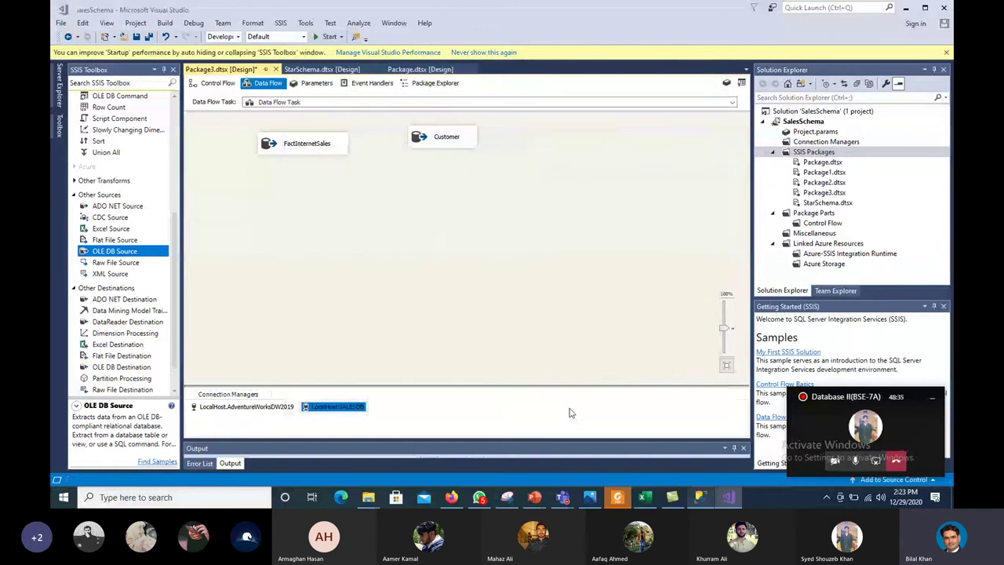
Add a Sort transformation below each source and connect FactInternetSales to the Sort beneath it.
click(176, 239)
drag(98, 140, 276, 201)
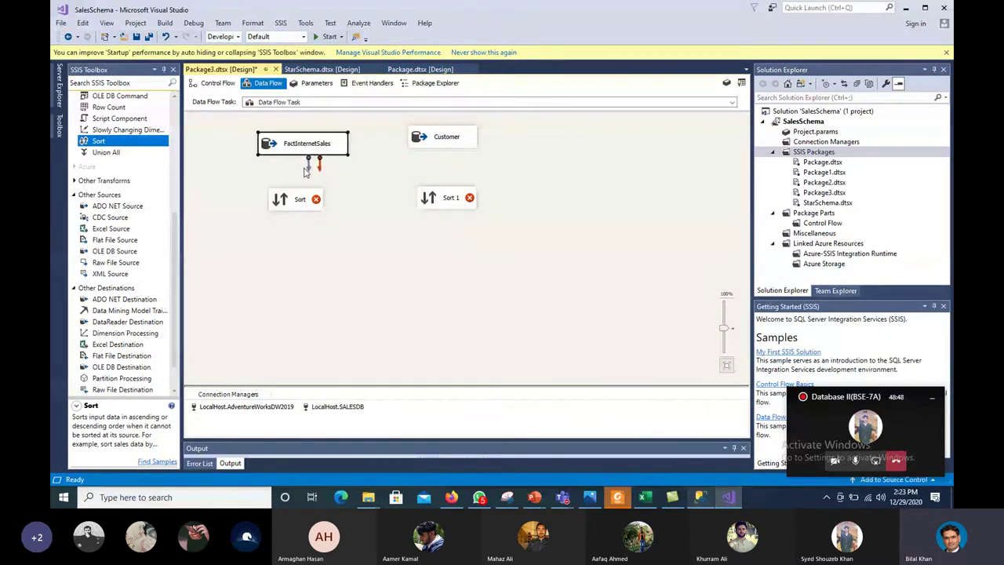
drag(307, 165, 297, 205)
Configure the Sort below FactInternetSales to order rows by CustomerKey ascending.
double_click(285, 201)
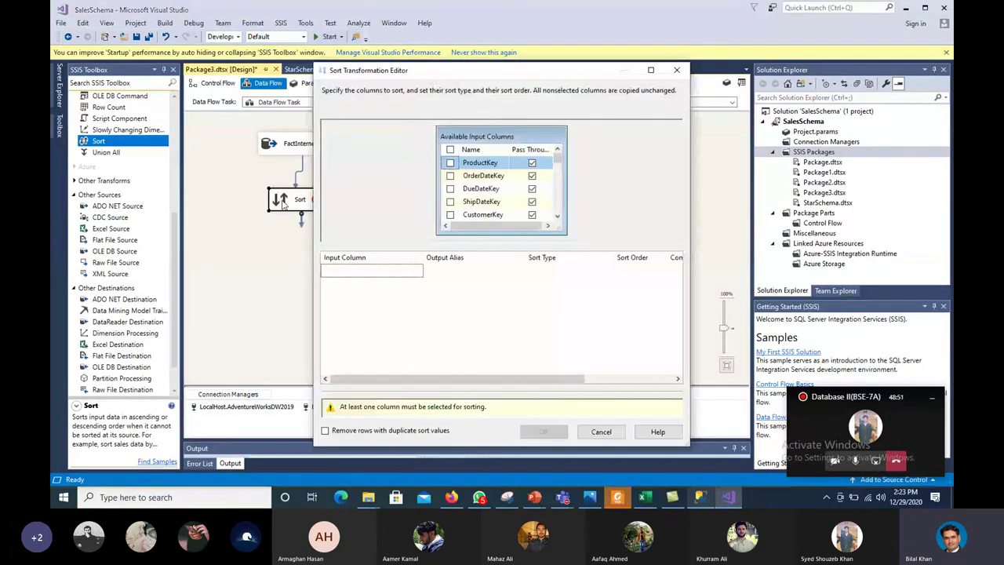
click(450, 215)
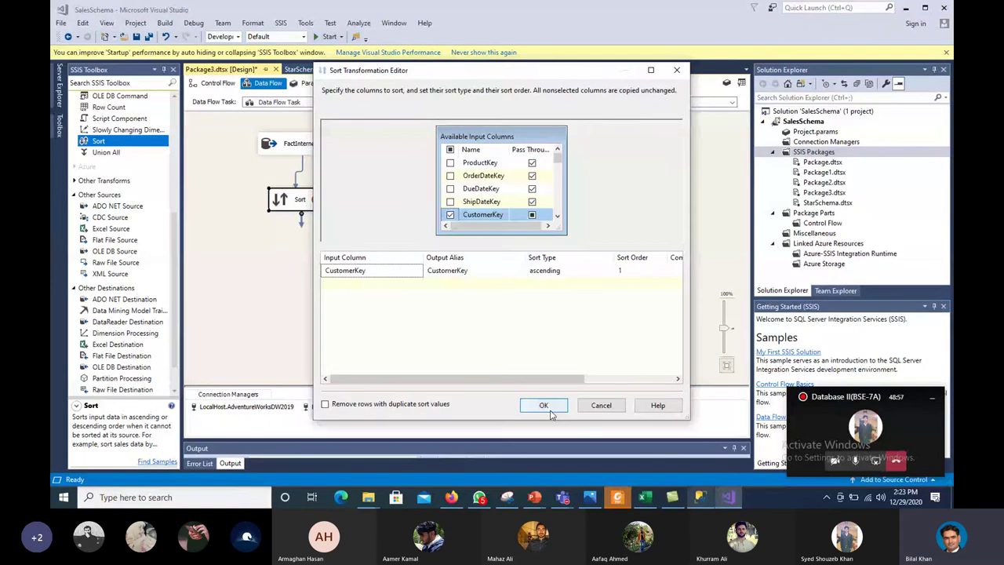
click(544, 406)
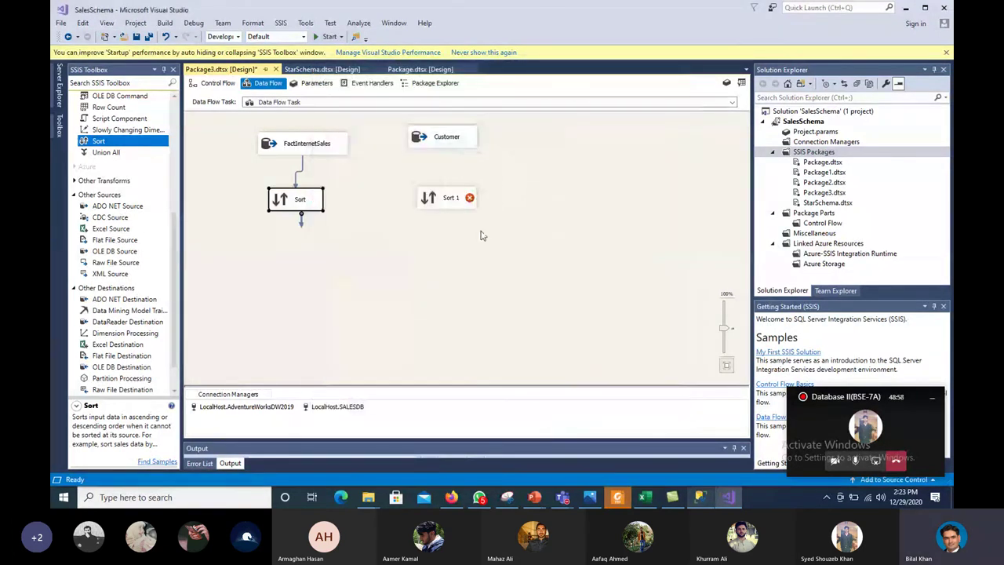
Connect the Customer source to Sort 1 and set that transformation to sort by CustomerKey ascending.
click(444, 141)
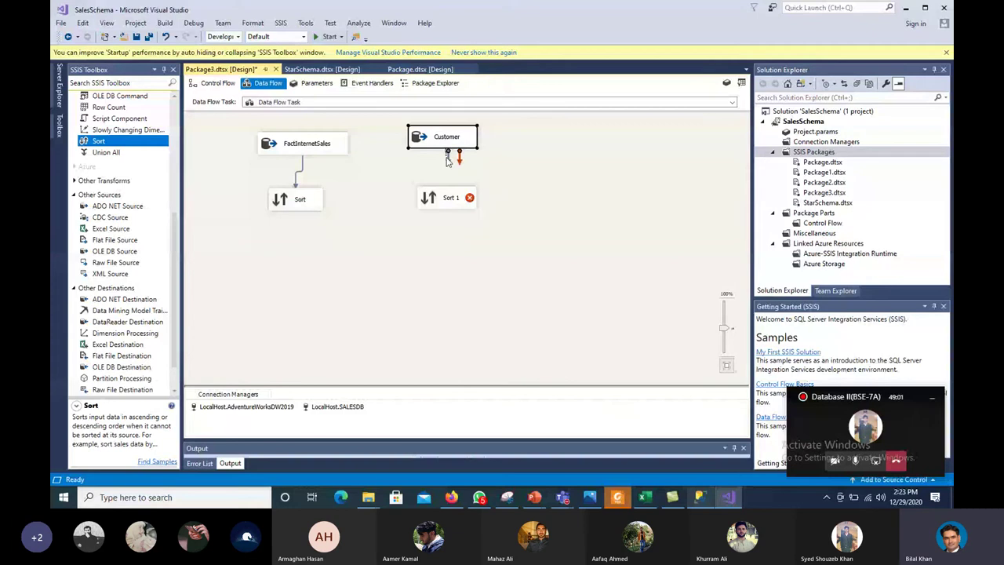
drag(447, 156, 430, 199)
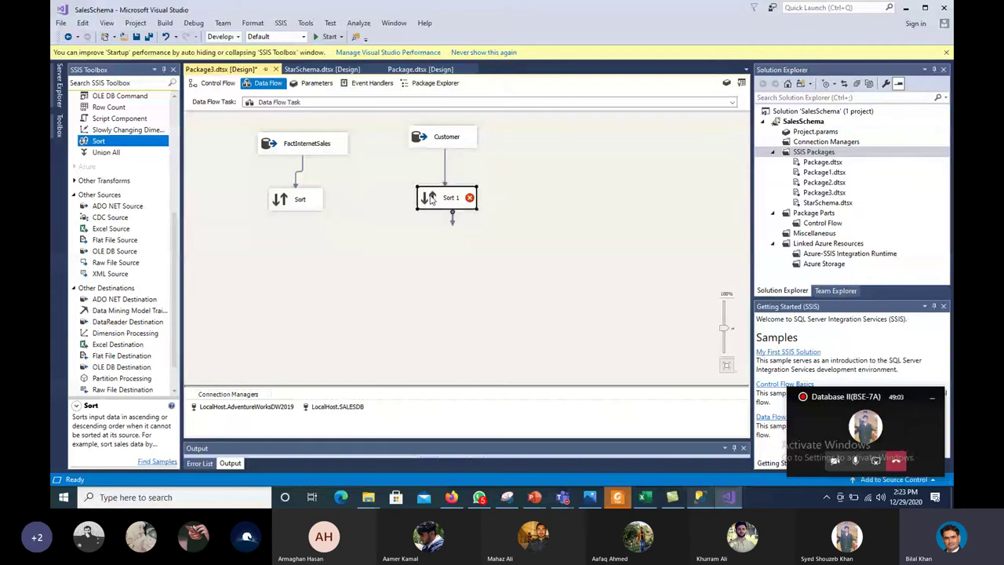
double_click(430, 199)
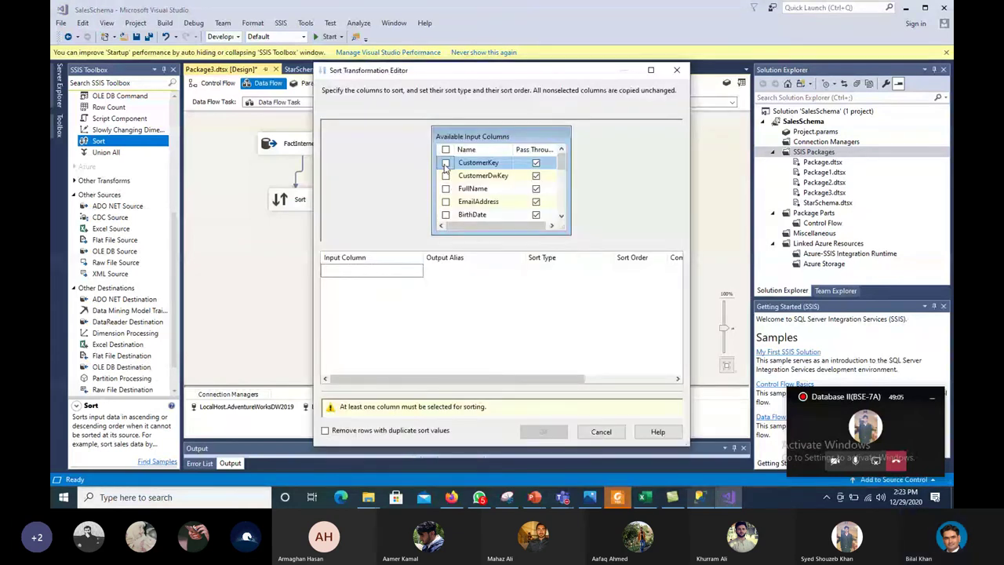
click(446, 163)
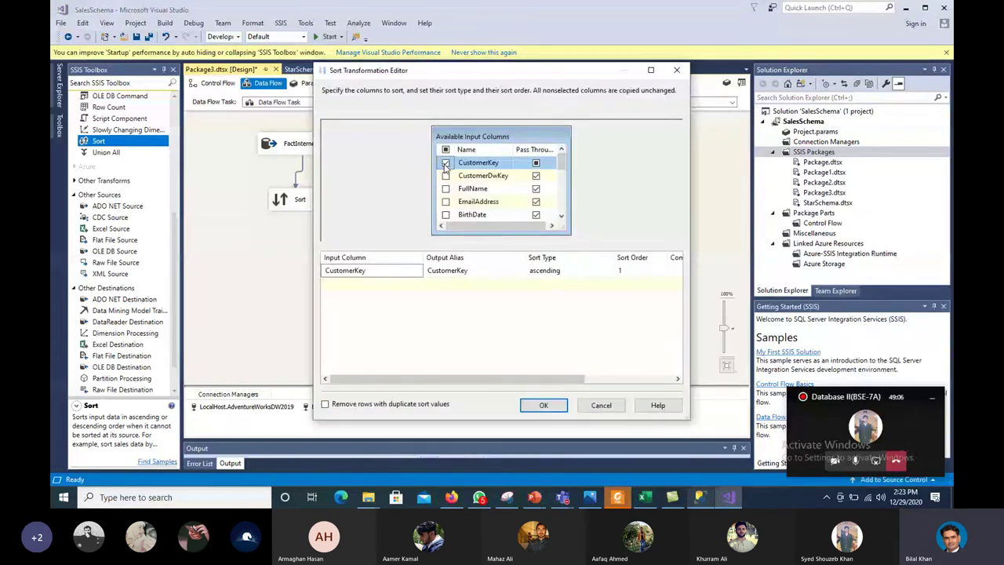
click(536, 405)
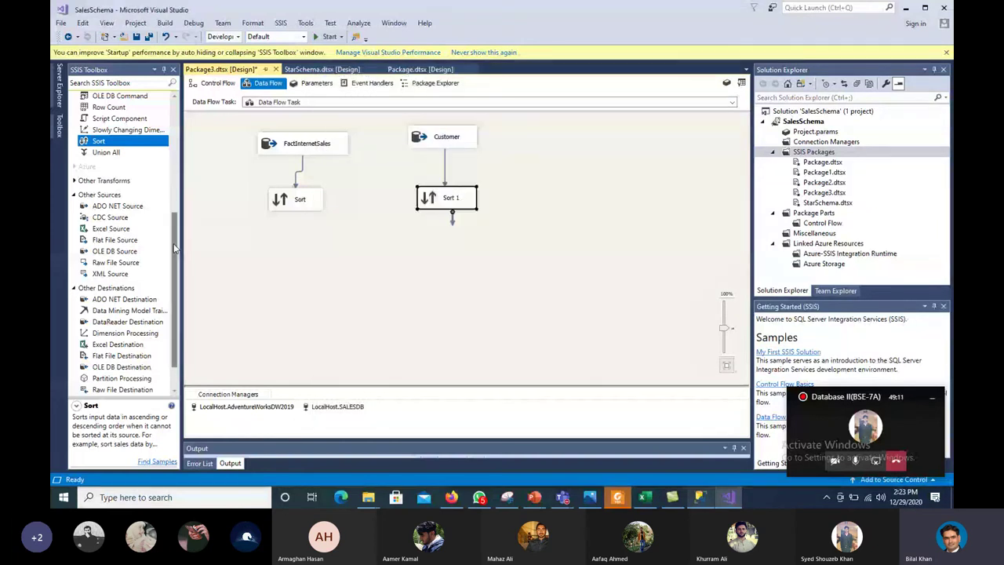
Add a Merge Join below the sorts, feeding Sort into Merge Join Left Input and Sort 1 into the other input.
scroll(171, 177, up, 5)
drag(109, 194, 306, 243)
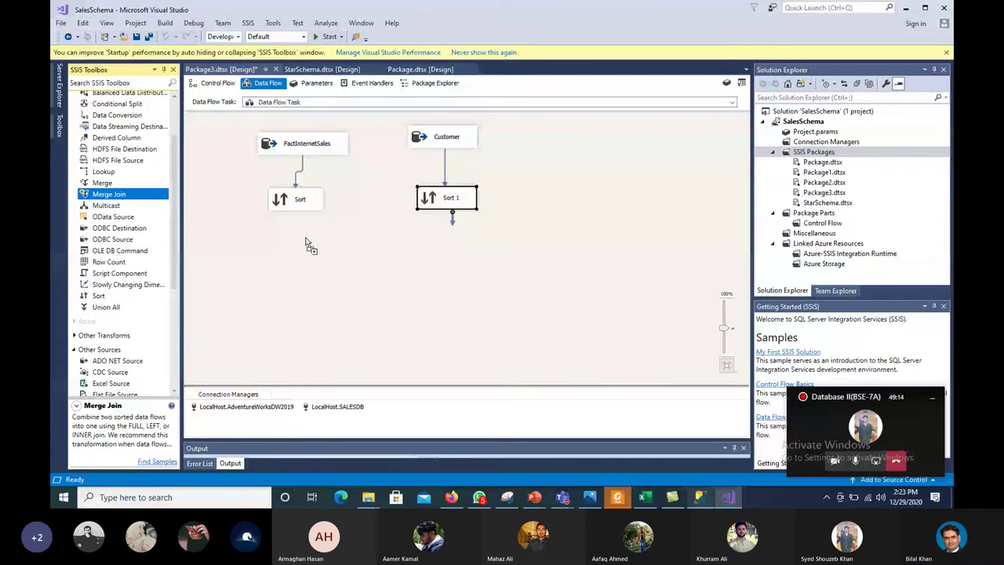
drag(306, 243, 310, 248)
click(444, 281)
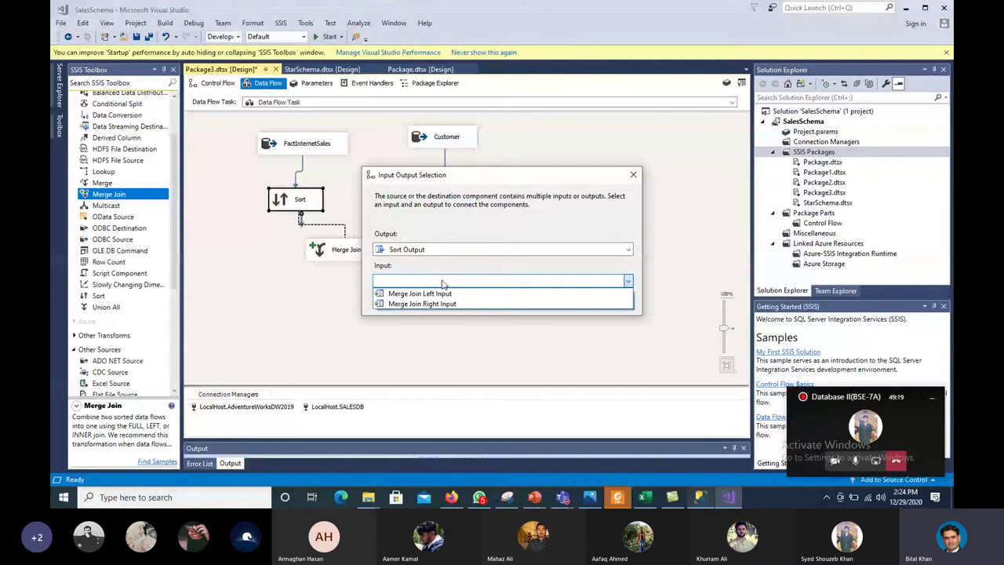
click(423, 294)
click(542, 298)
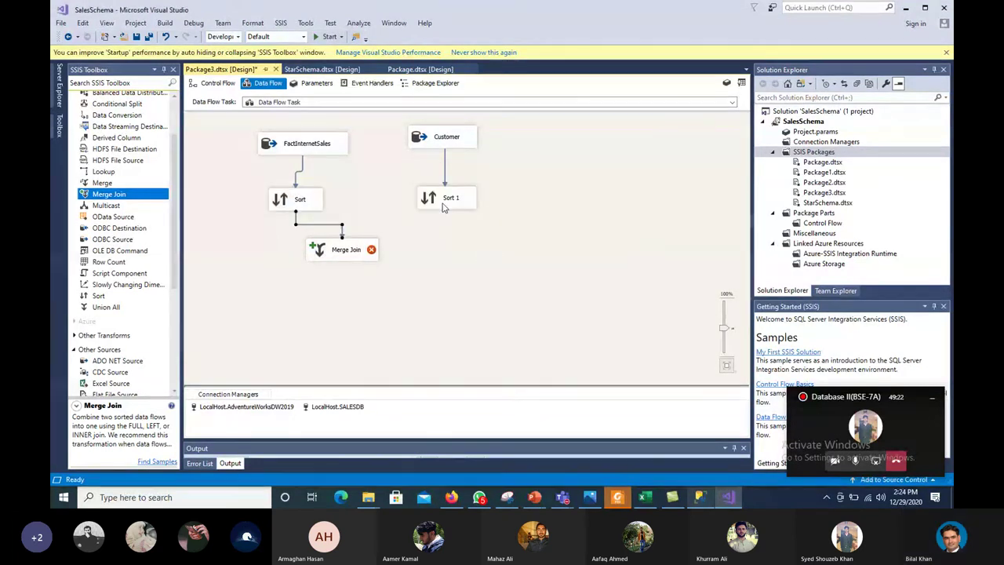
drag(443, 207, 357, 247)
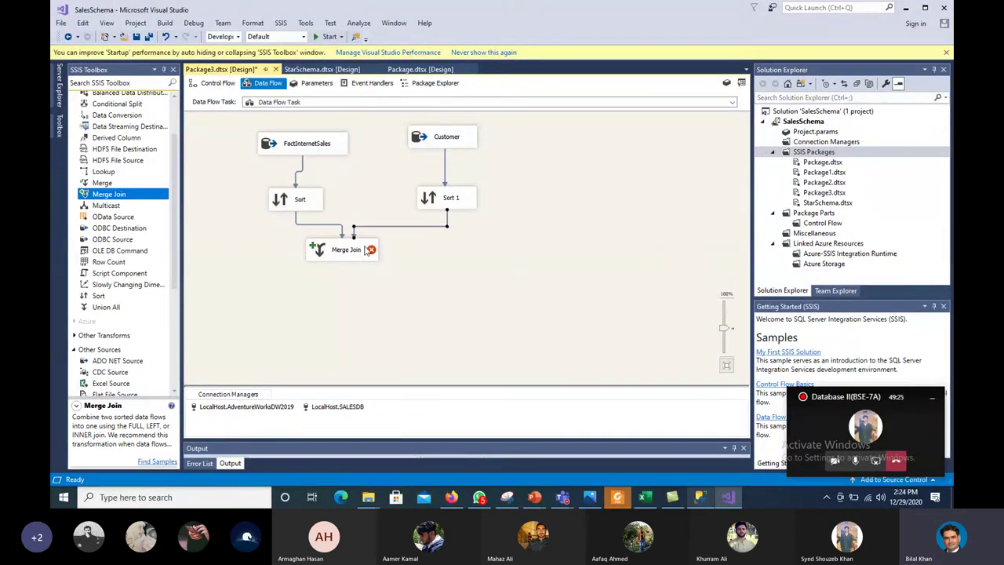
Configure the Merge Join as an inner join that outputs all Sort columns plus CustomerDwKey from Sort 1.
click(366, 249)
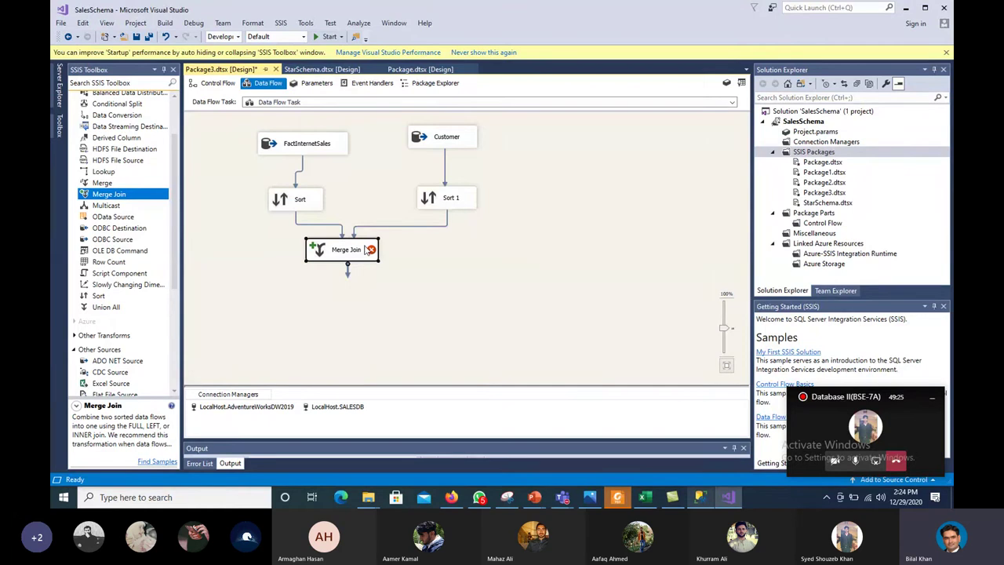
double_click(366, 249)
click(334, 171)
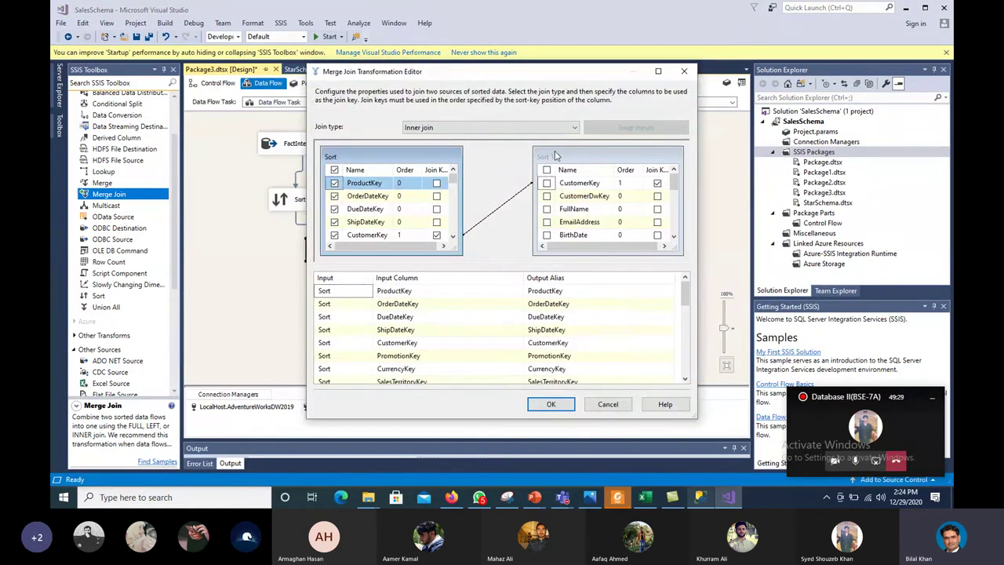
click(547, 196)
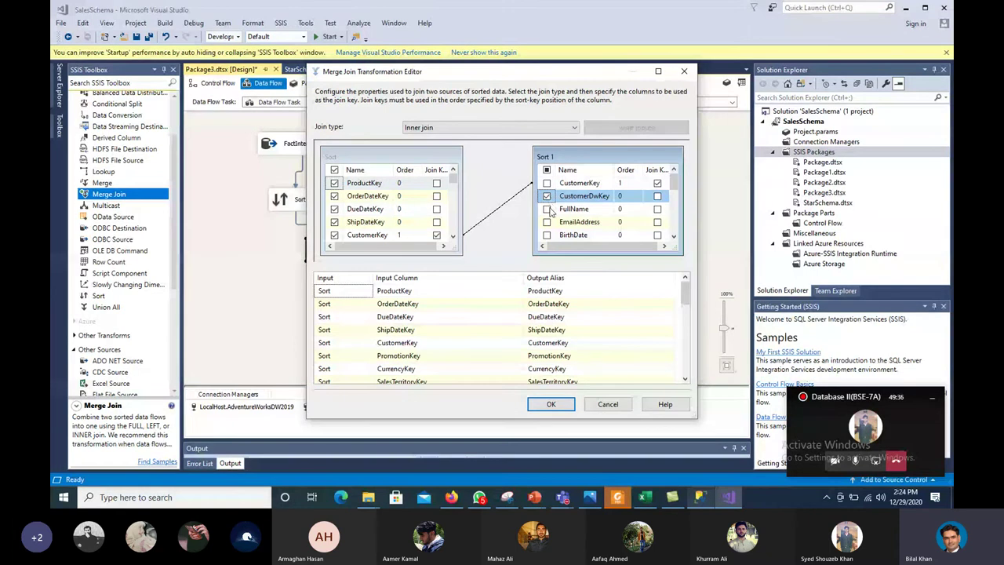
click(547, 405)
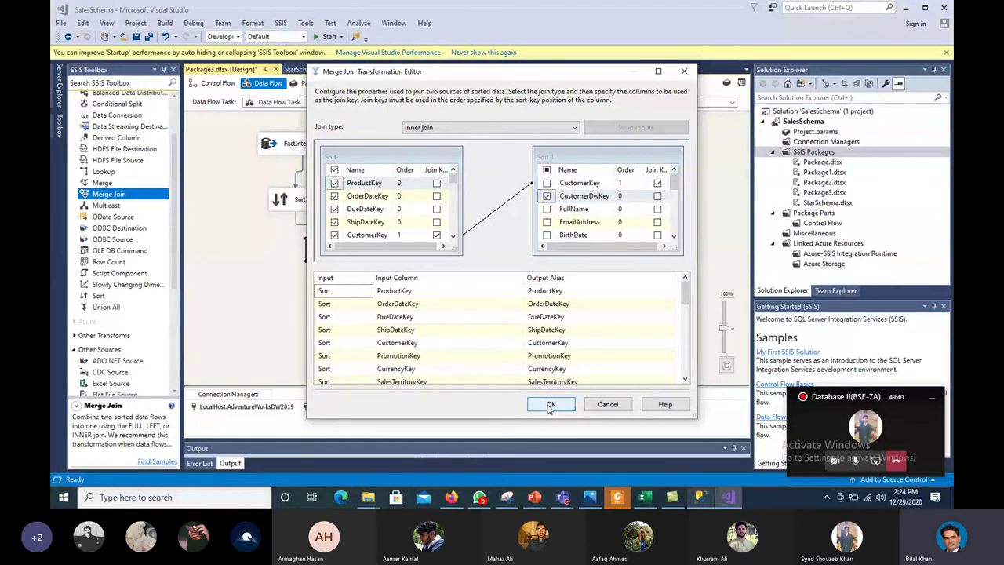
click(550, 406)
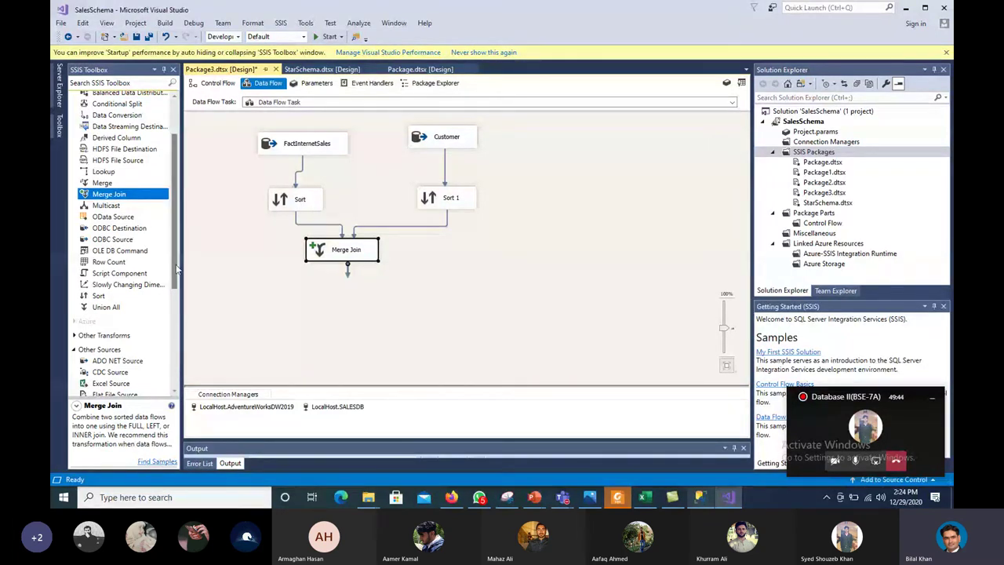
Add an OLE DB Destination below the Merge Join and connect the join's output to it.
scroll(122, 370, down, 5)
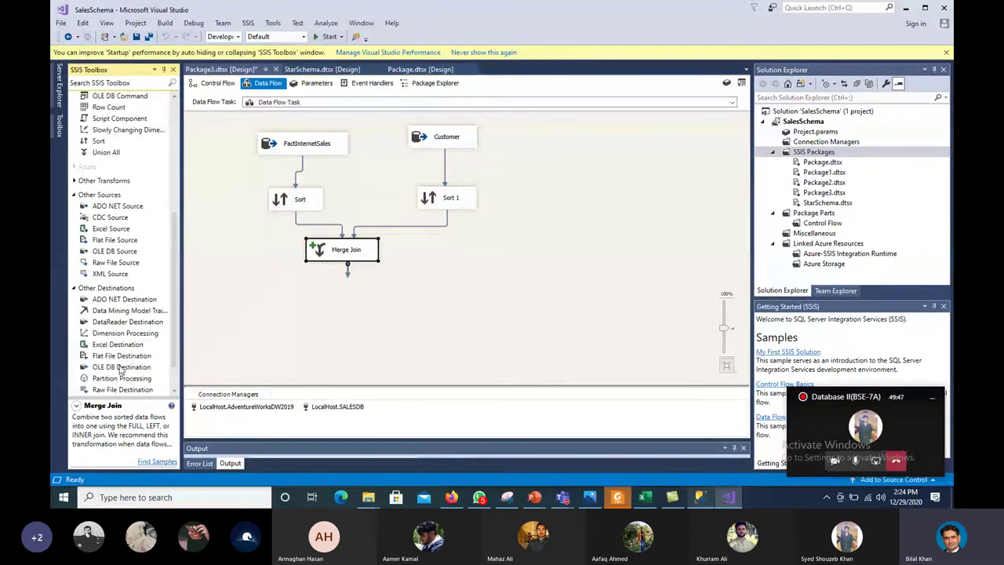
drag(122, 370, 339, 319)
click(342, 254)
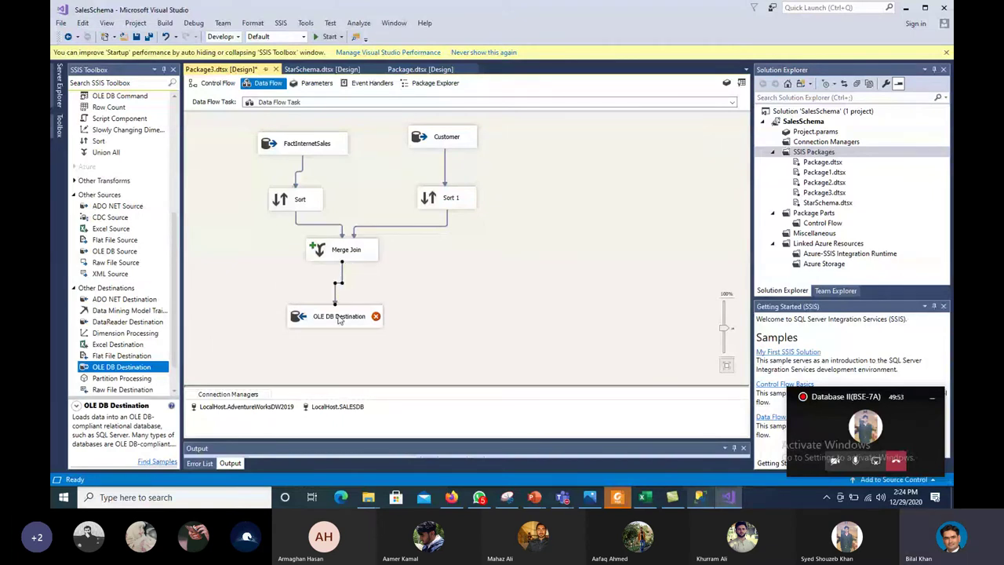
Set the OLE DB Destination to use the LocalHost.SALESDB connection and load into the [dbo].[InternetSales] table.
click(339, 319)
double_click(340, 317)
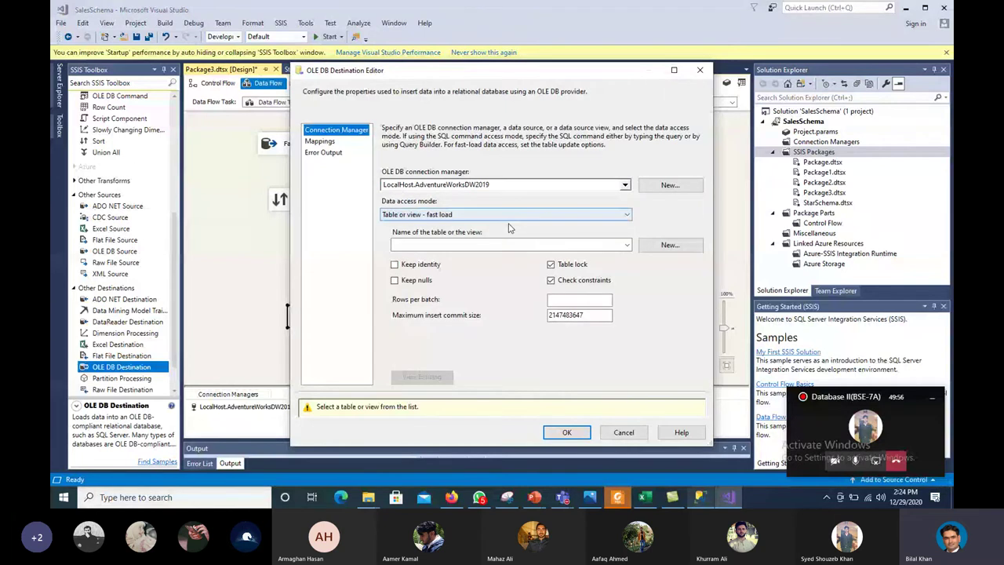
click(503, 246)
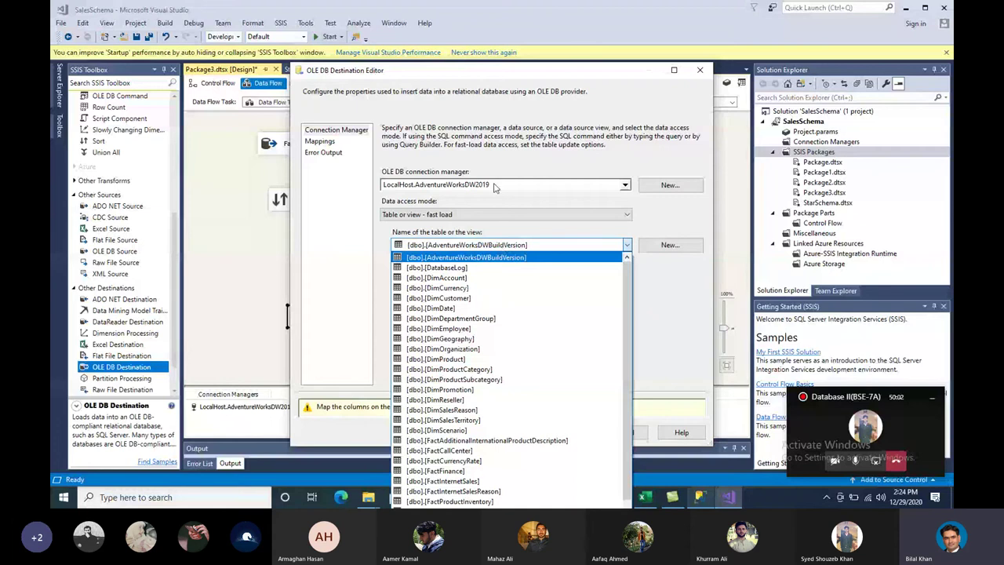
click(494, 185)
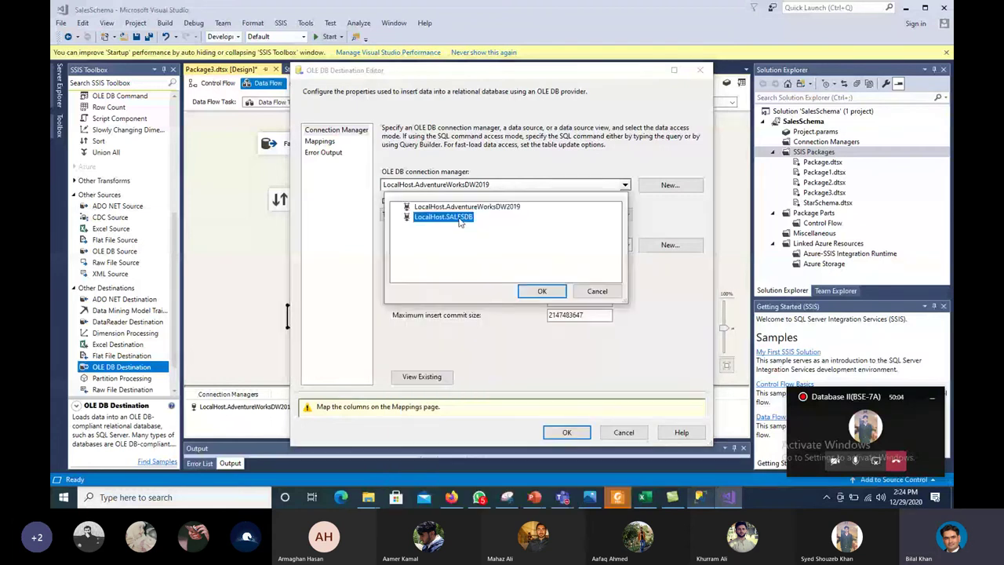
click(455, 207)
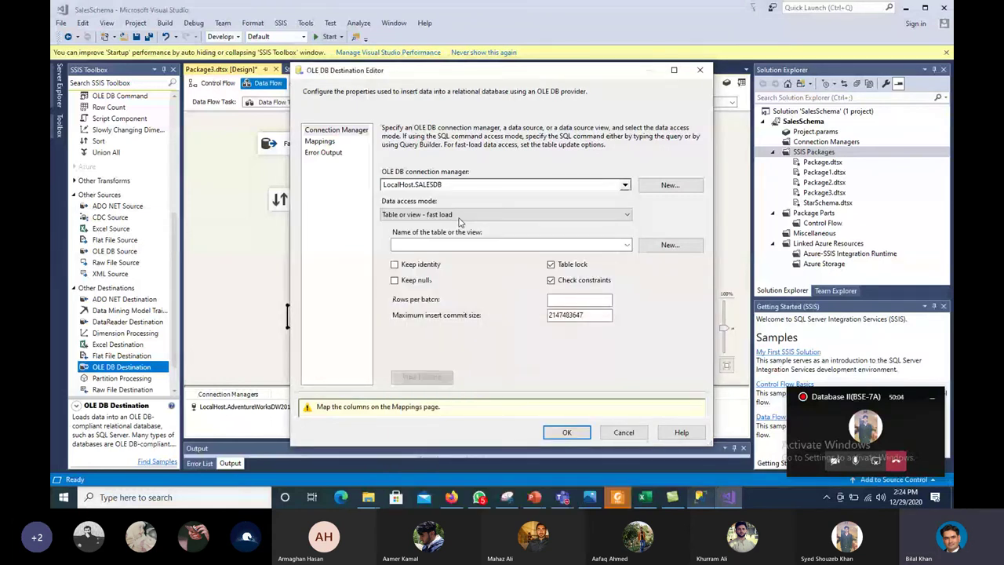
click(463, 246)
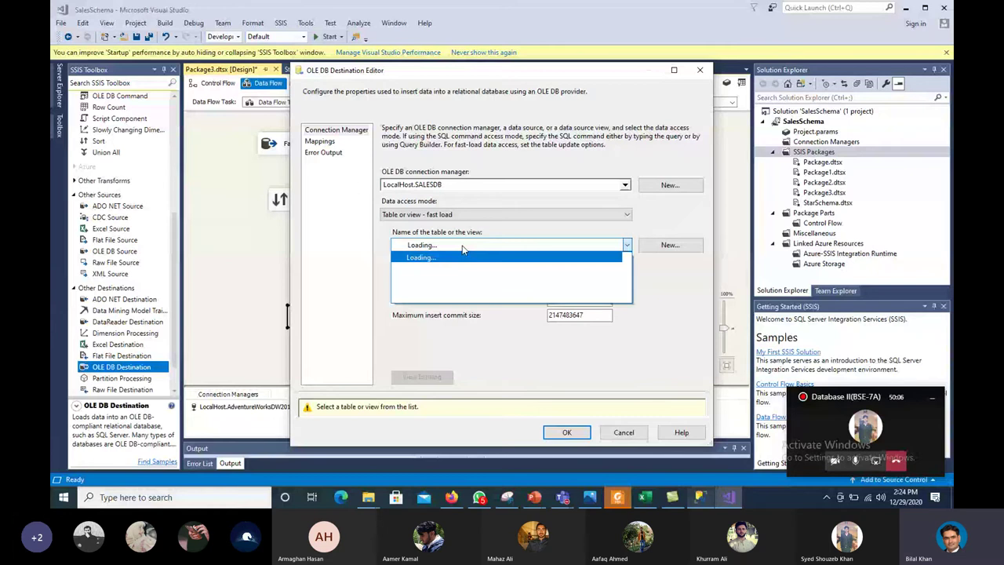
click(436, 278)
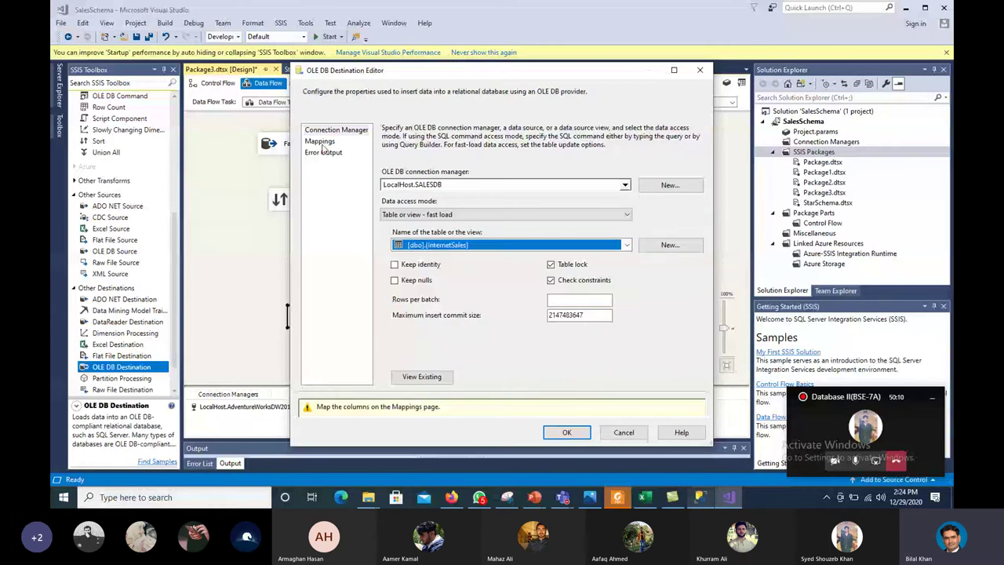
In the destination's column mappings, map the input column OrderDateKey to the destination column DateKey.
click(321, 143)
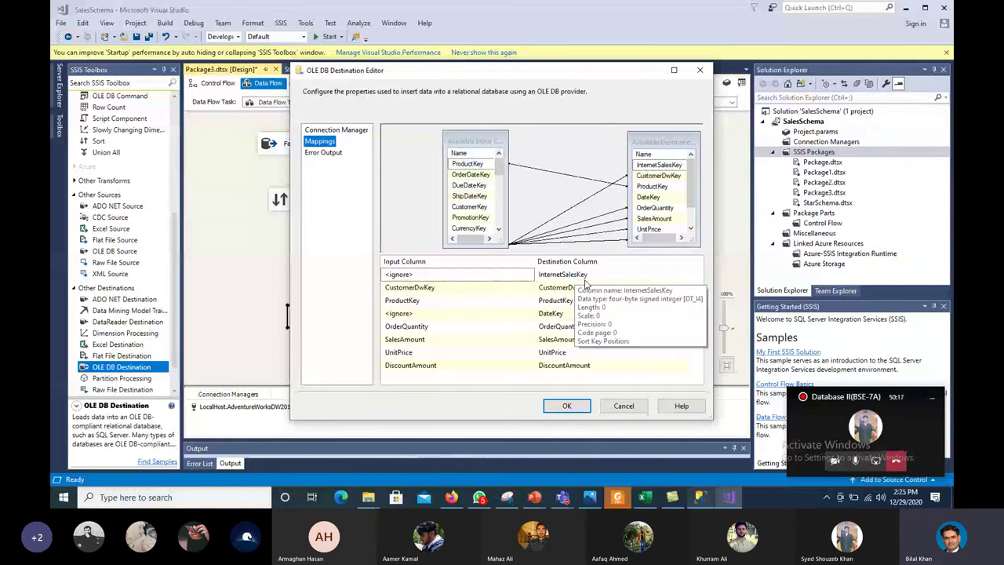
click(529, 314)
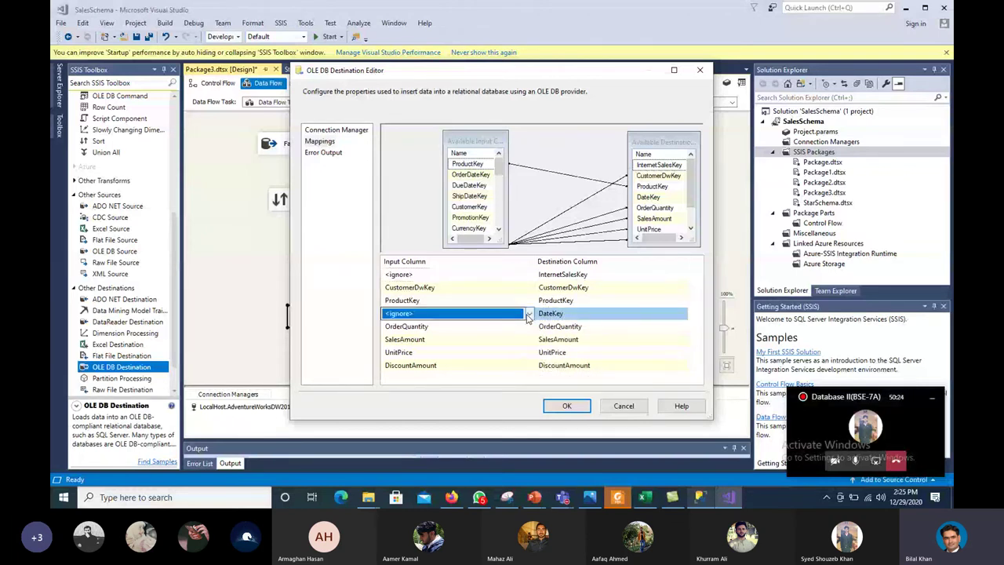
click(529, 314)
click(529, 314)
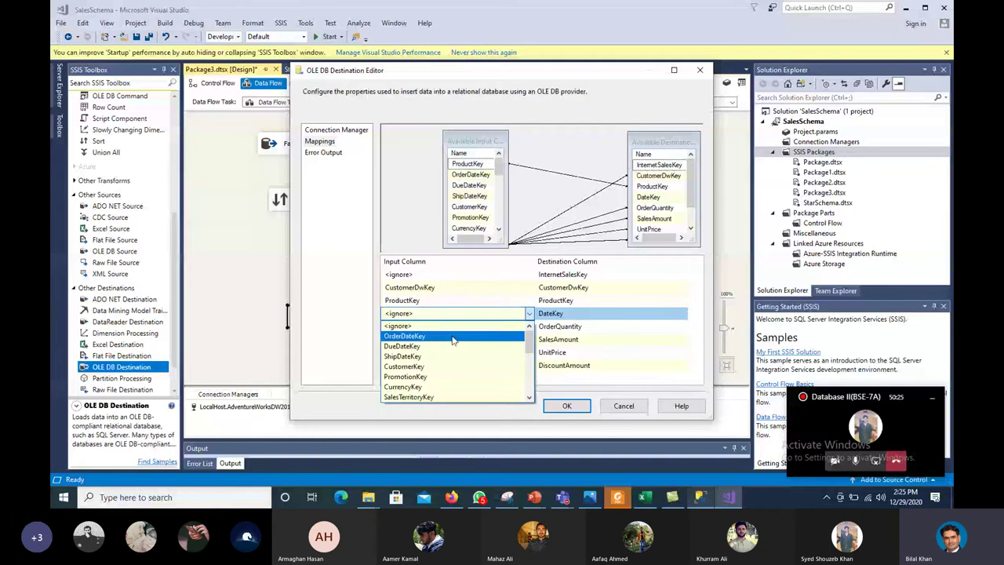
click(453, 339)
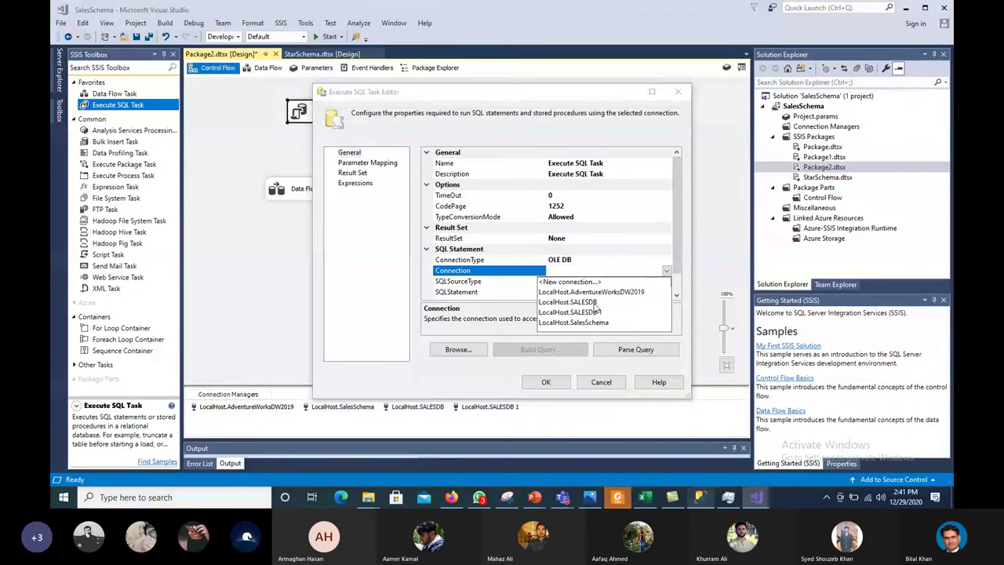
Set the Execute SQL Task's connection to LocalHost.SALESDB and begin its SQL statement with "Delete from".
click(578, 297)
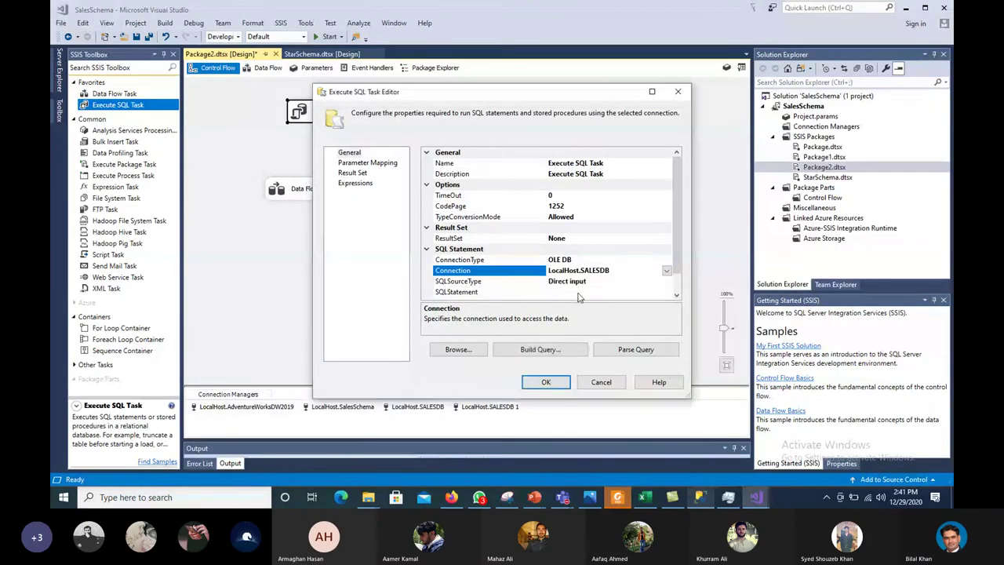
click(578, 295)
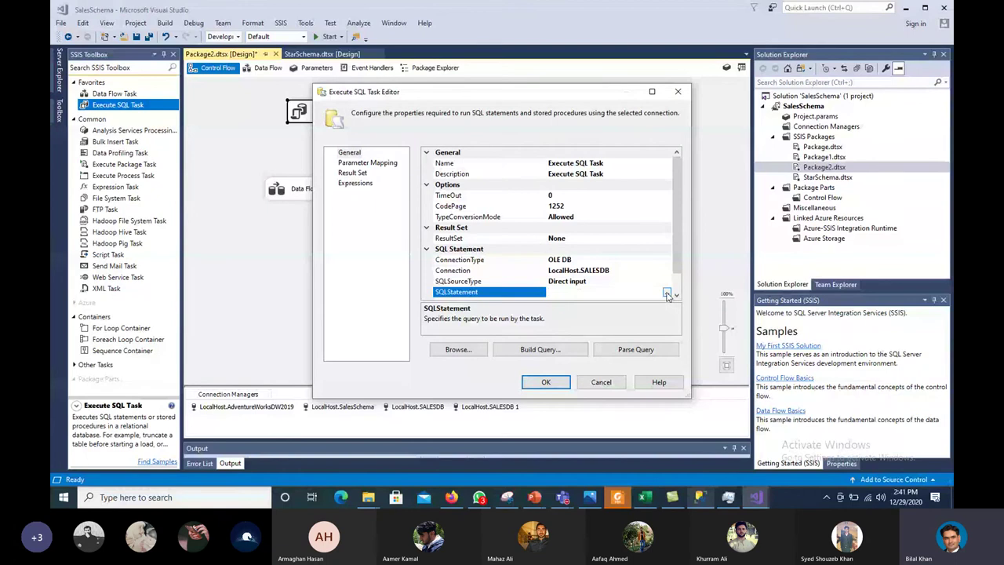
click(668, 295)
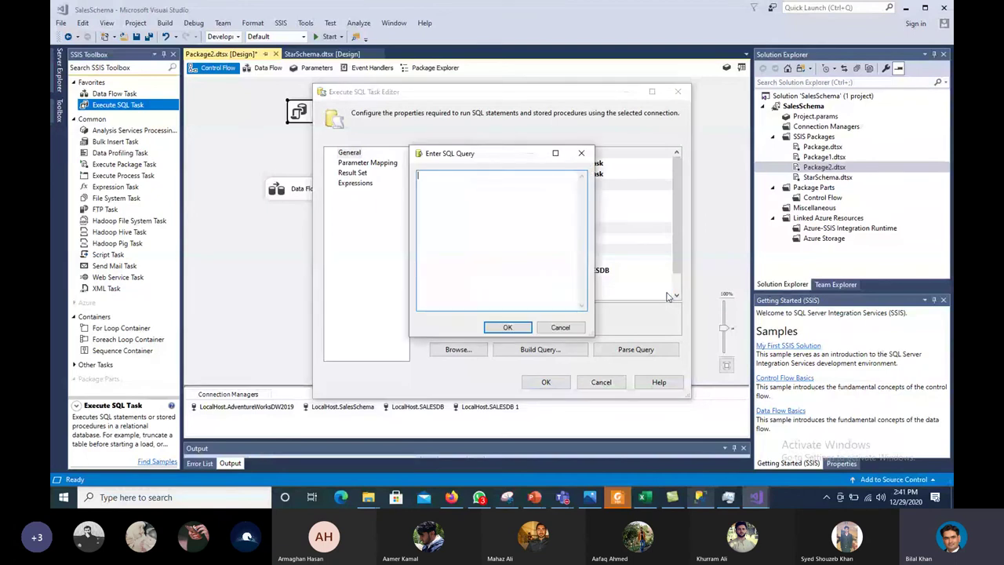
text(Delete fr)
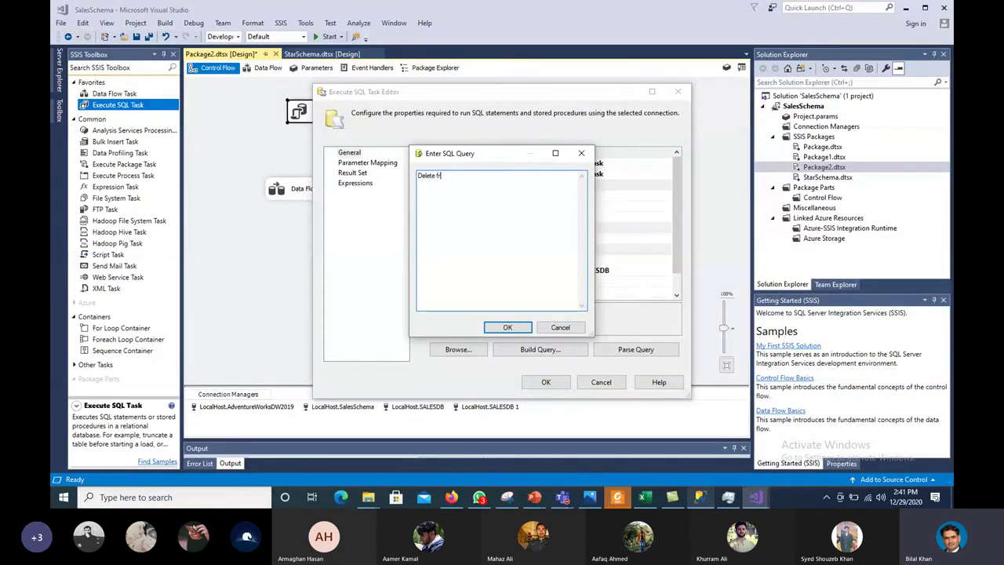
text(om)
Switch to SQL Server Management Studio, insert [dbo].[InternetSales] at the end of the Products query, and select the [InternetSales] name for copying.
click(700, 499)
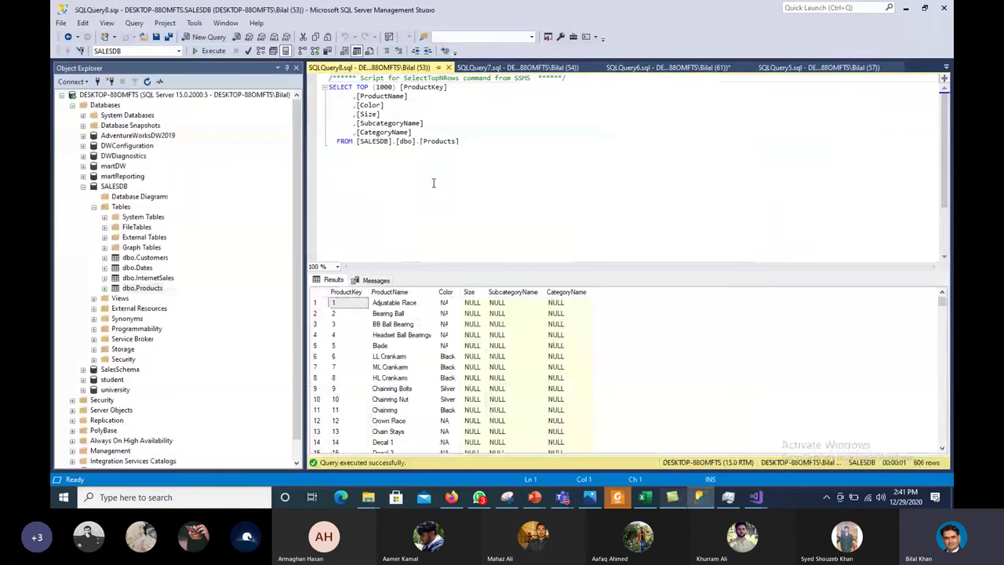
click(462, 215)
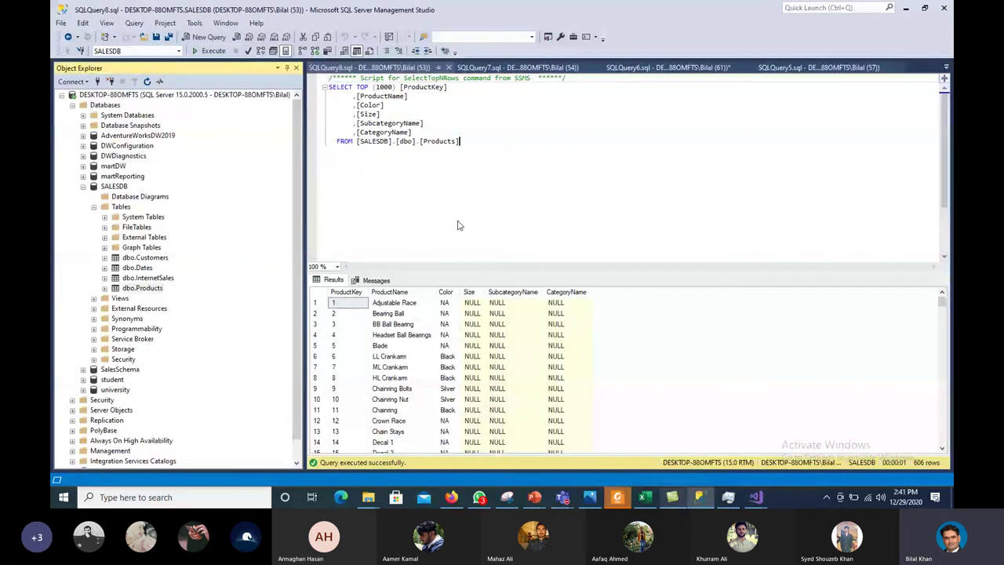
text([dbo].[InternetSales])
double_click(516, 141)
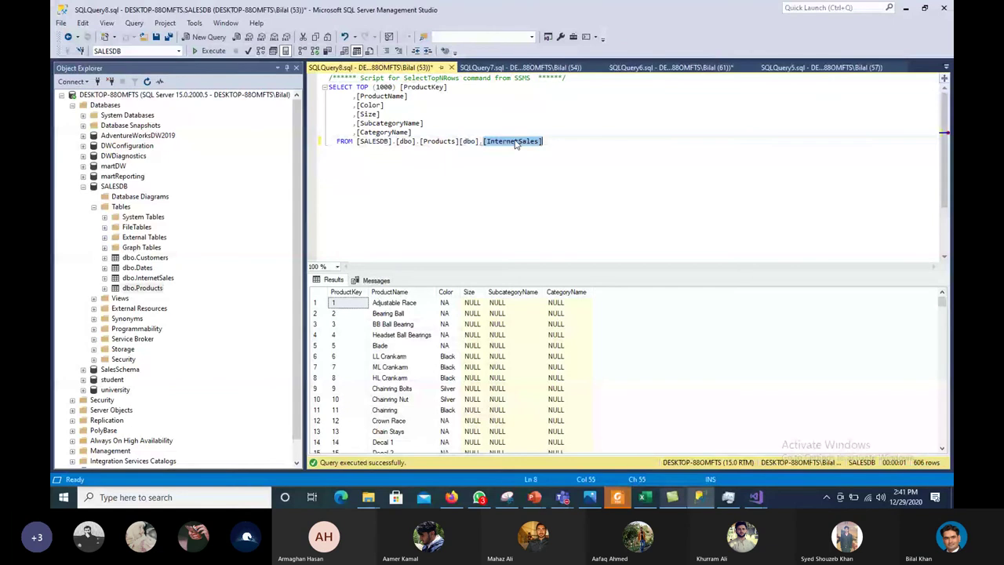
Remove the inserted table name from the Products query and return to the unfinished Execute SQL Task query in Visual Studio.
key(BackSpace)
key(BackSpace)
key(BackSpace)
key(BackSpace)
key(BackSpace)
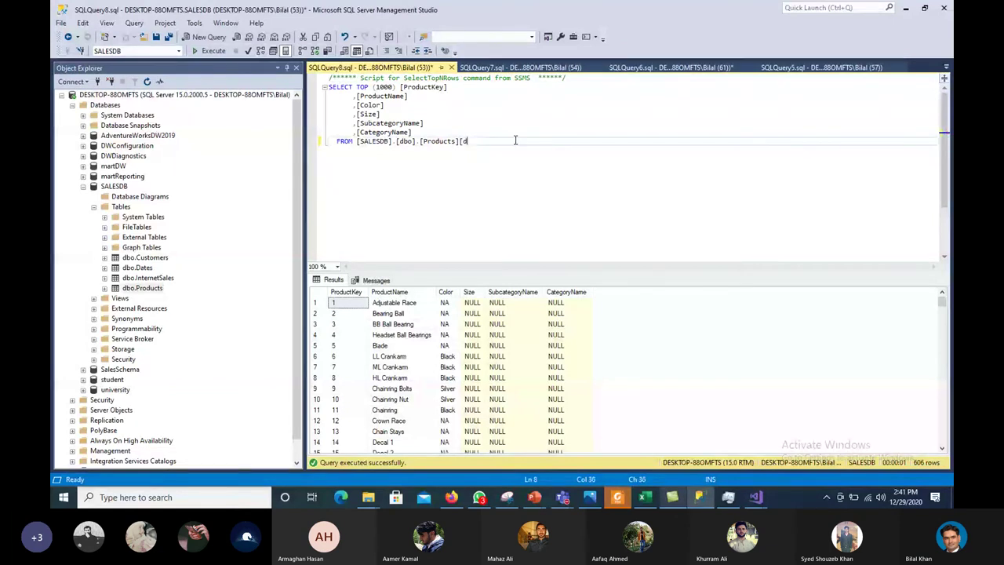
key(BackSpace)
key(BackSpace)
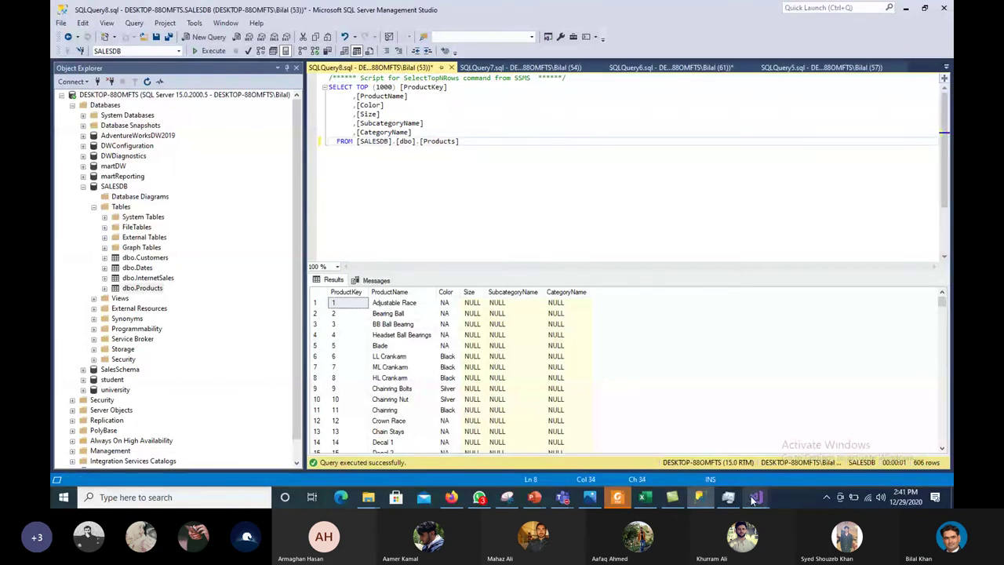
mouse_move(756, 497)
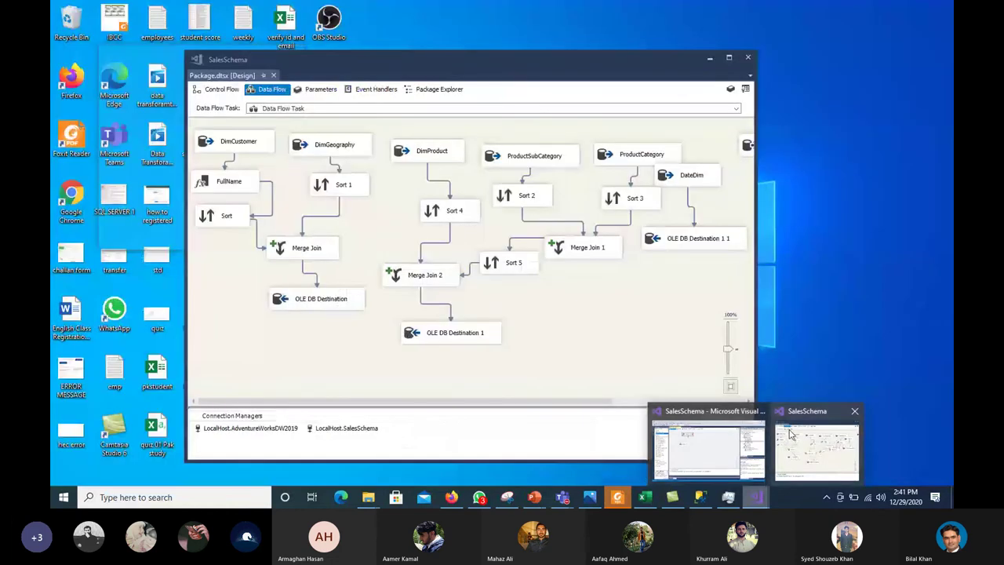
click(707, 447)
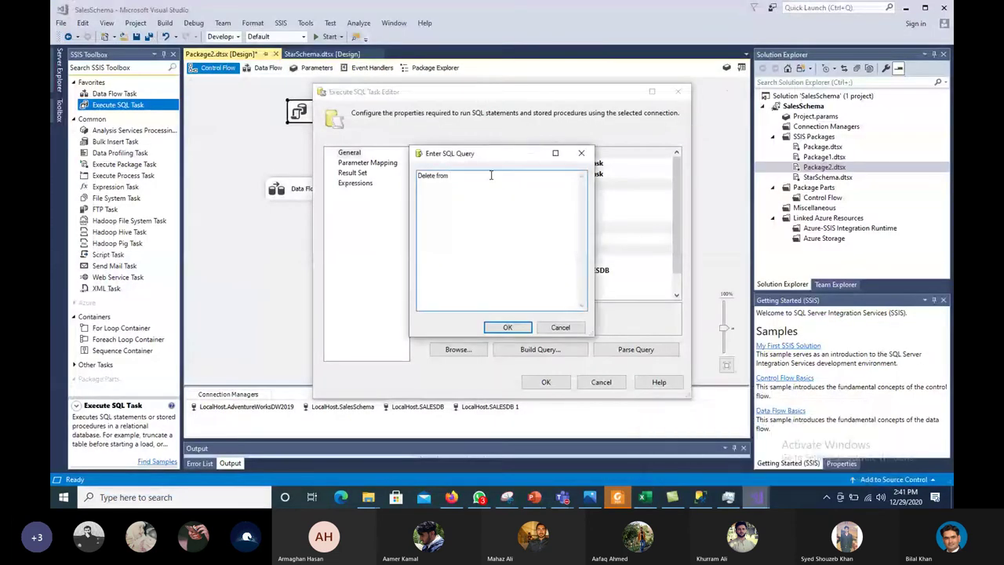